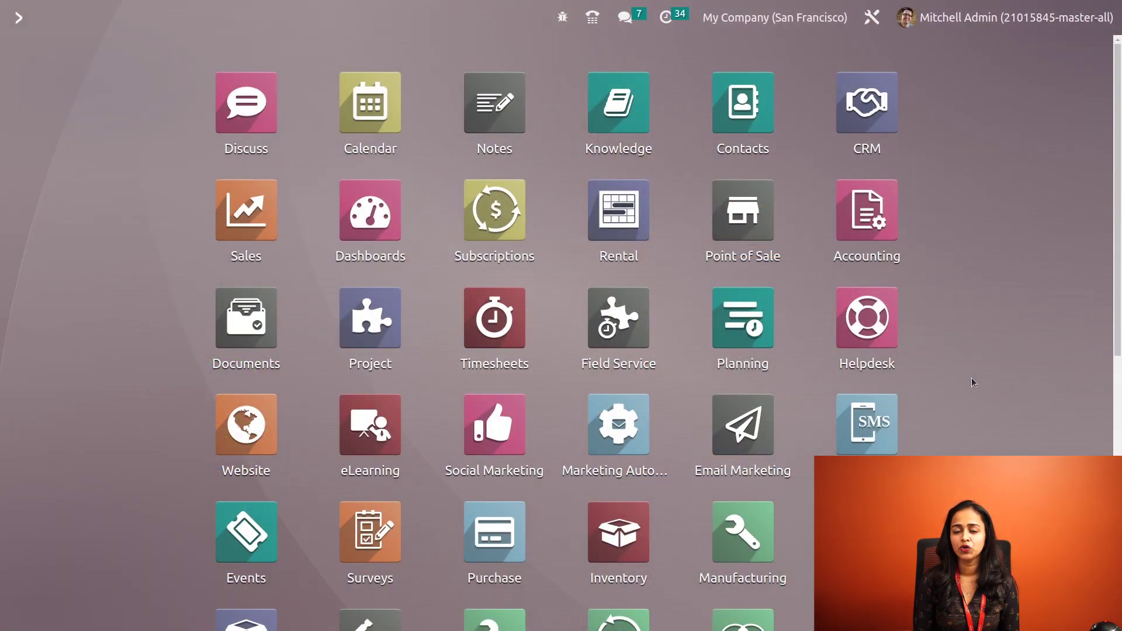
Find and open the Members app, and go to its list of membership products
type("member")
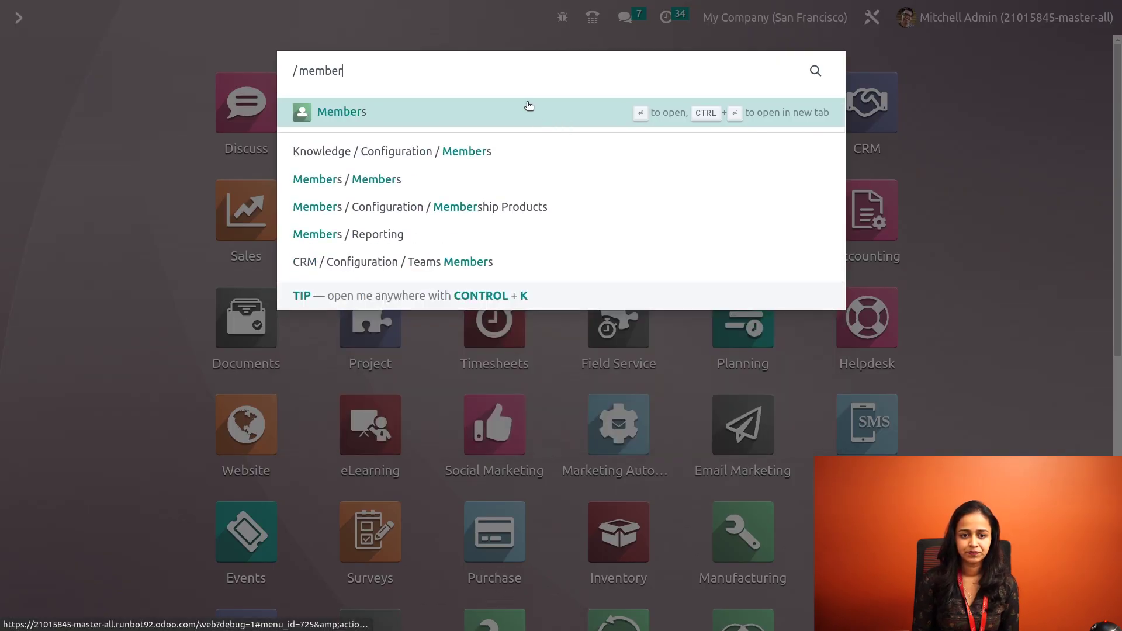
left_click(442, 113)
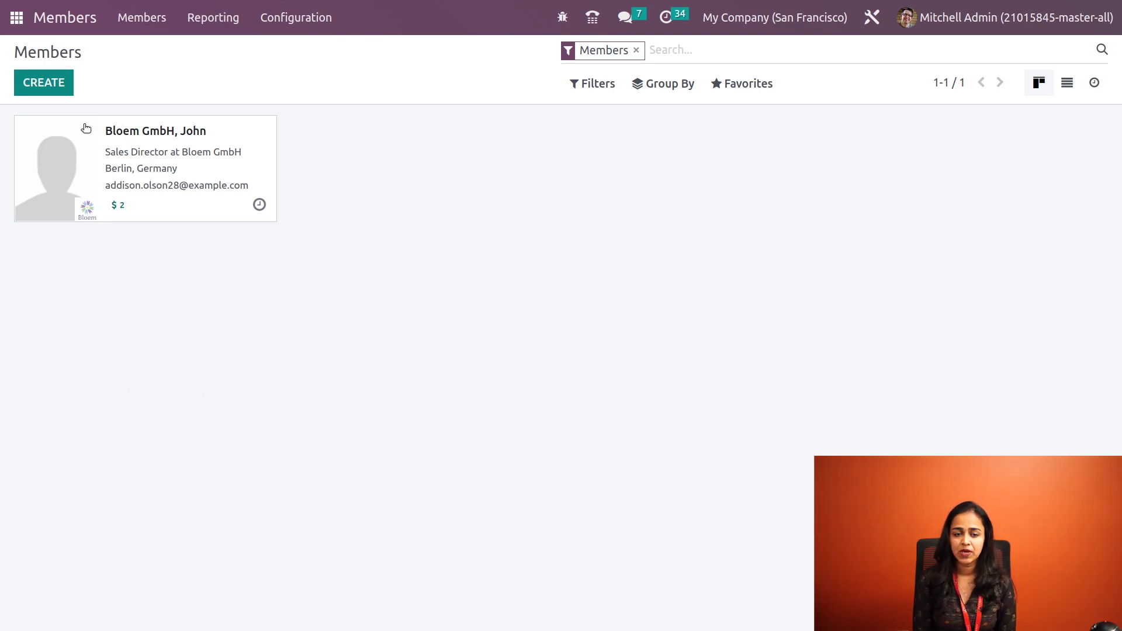
left_click(288, 11)
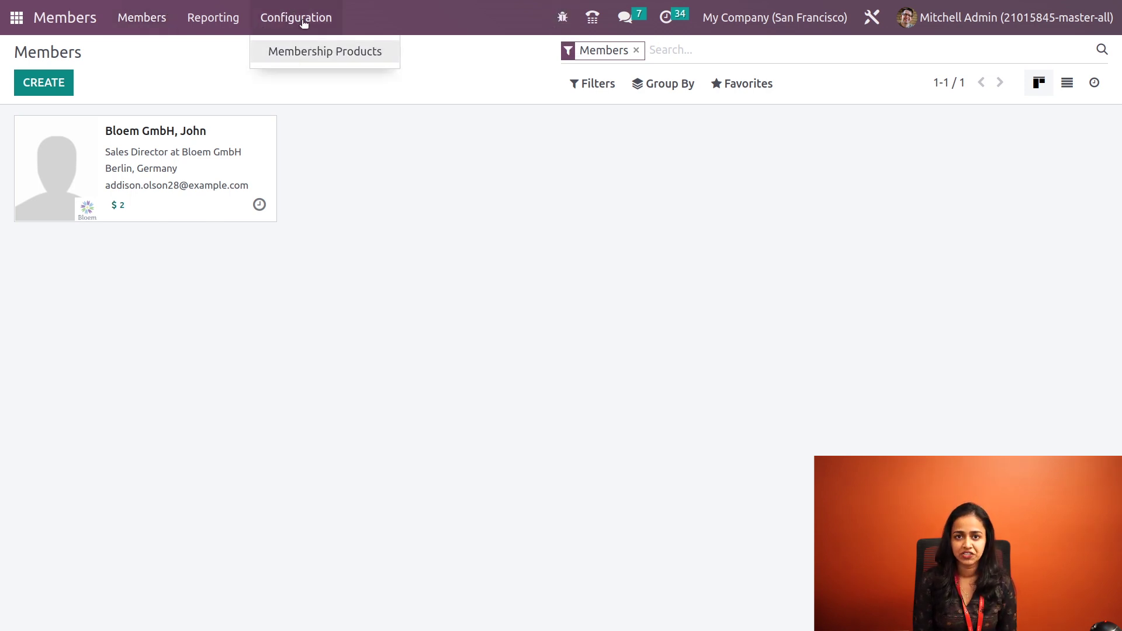
left_click(304, 63)
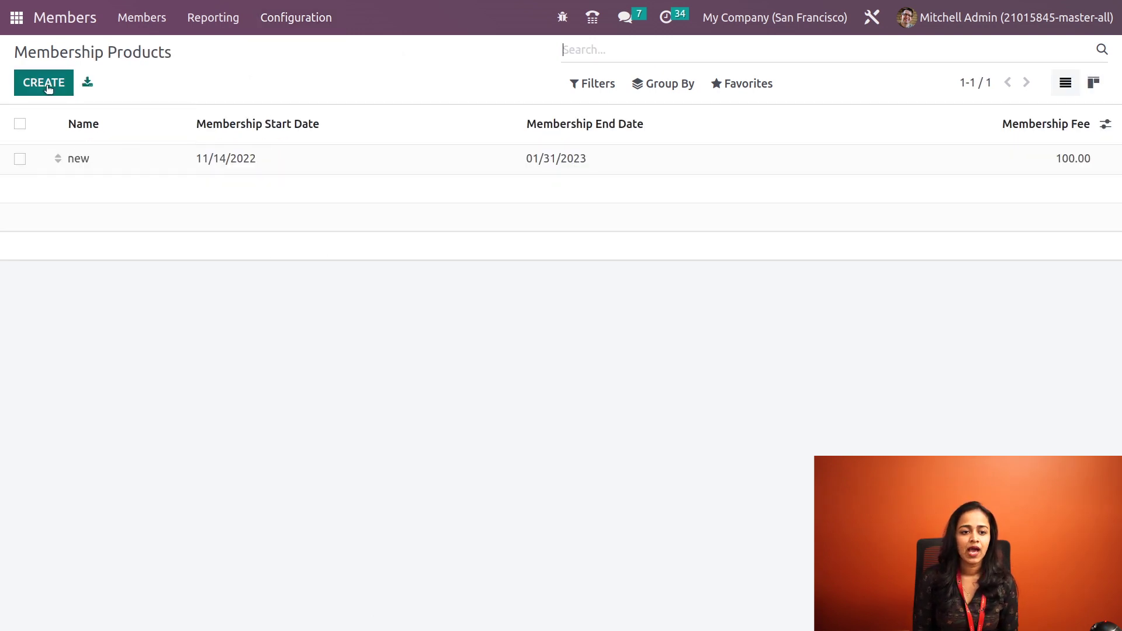
Create a new membership product named "preliminary membership"
left_click(47, 85)
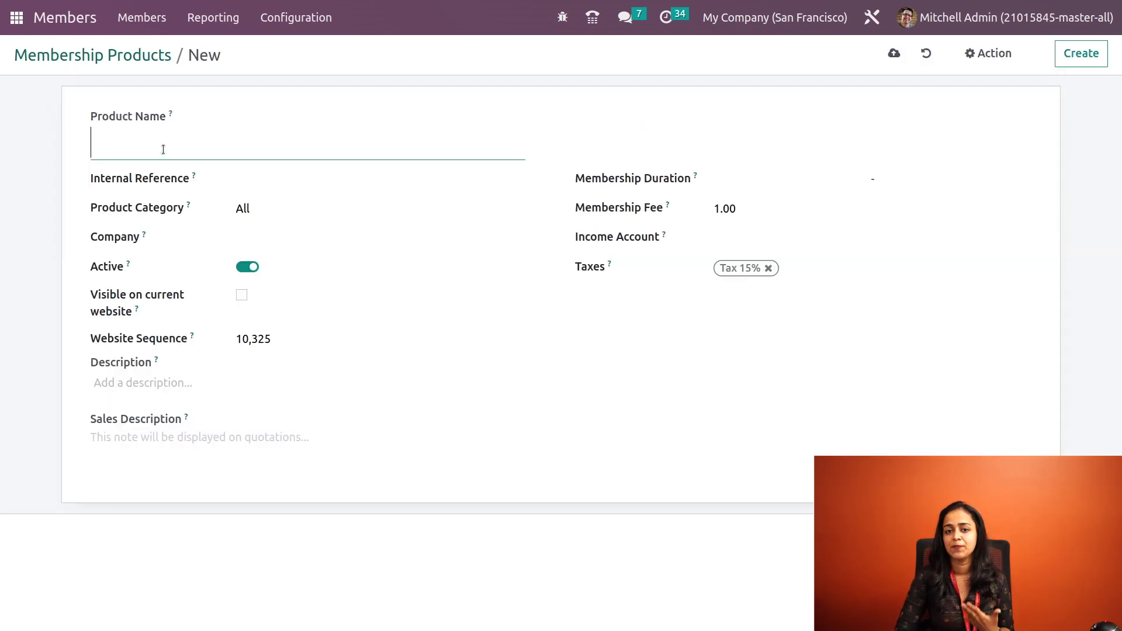
type("prelimina")
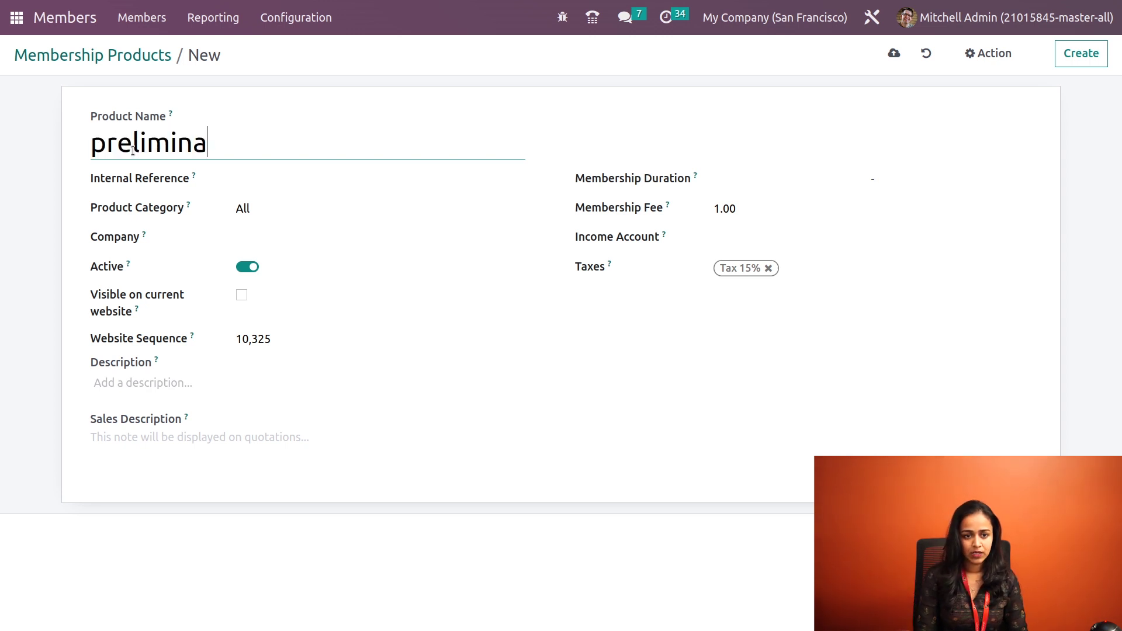
type("ry membership")
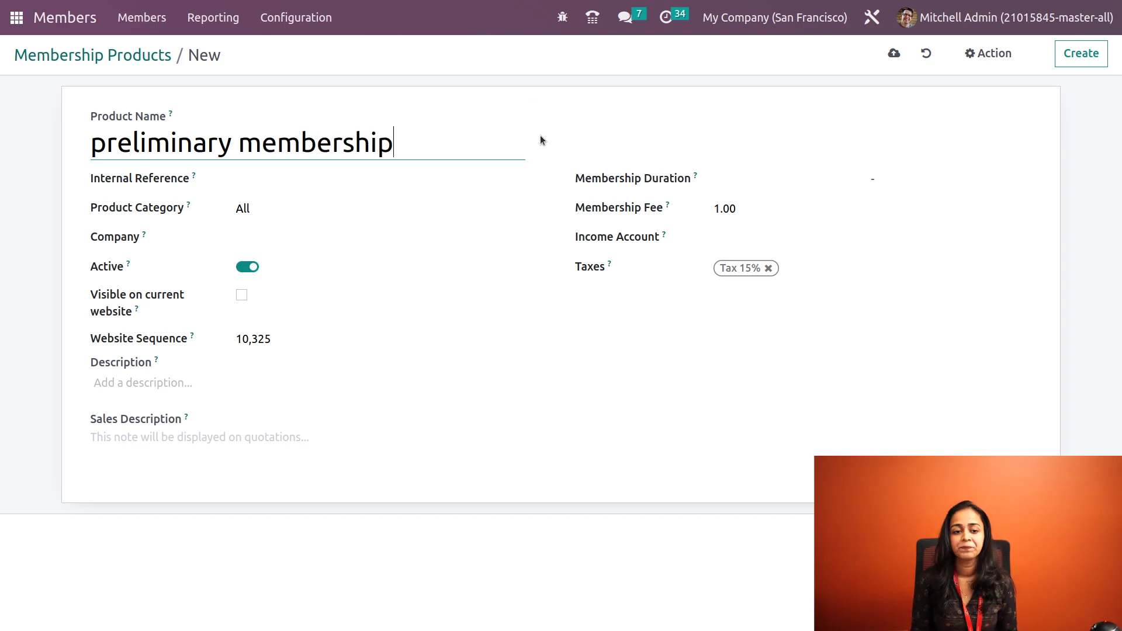
Examine the internal reference, product category, company and website visibility settings of the new membership product
left_click(288, 180)
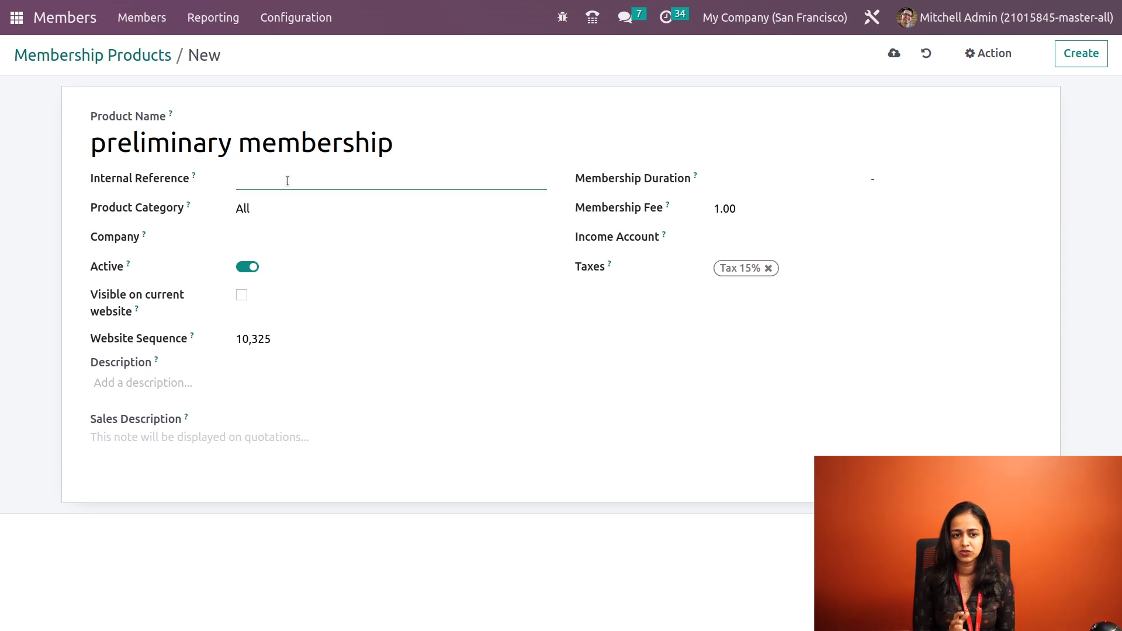
left_click_drag(267, 208, 223, 208)
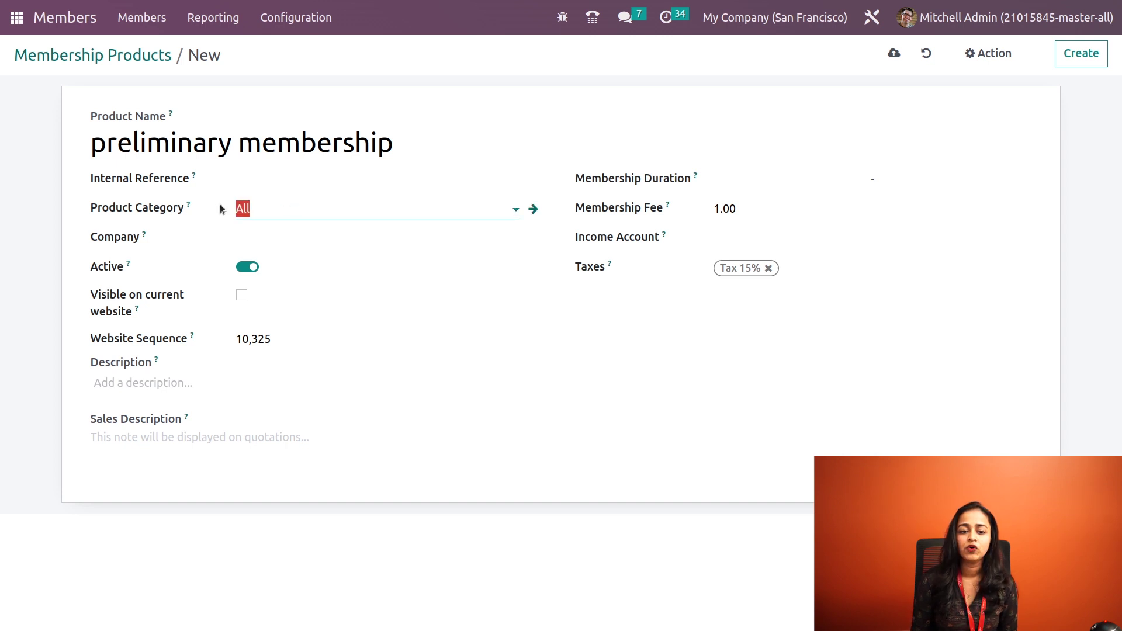
left_click(266, 207)
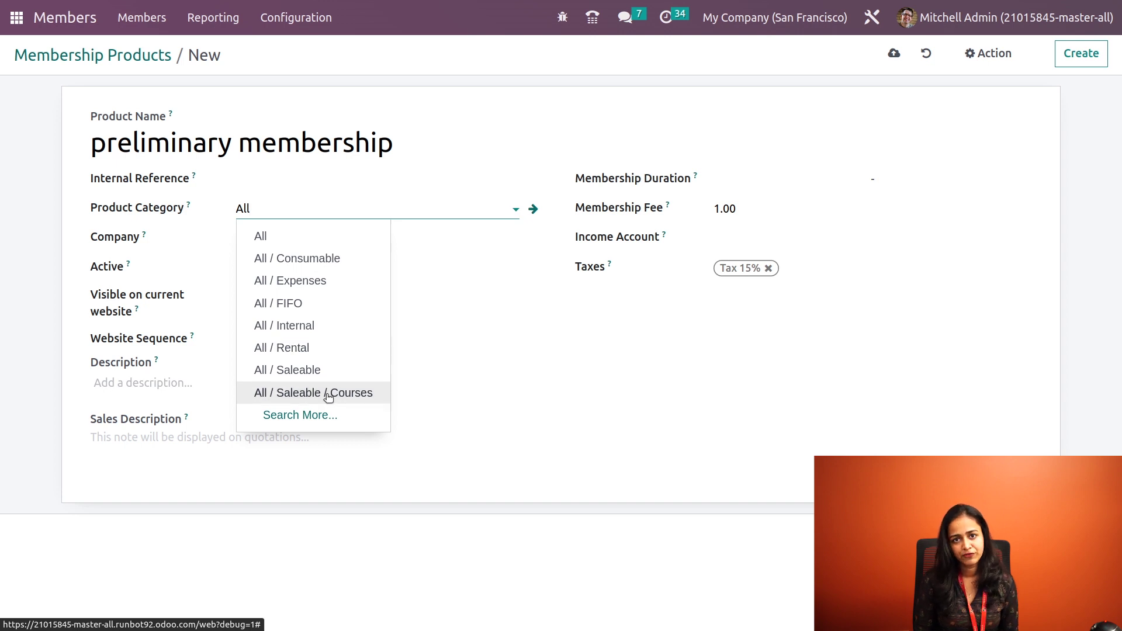
left_click(521, 312)
left_click(241, 236)
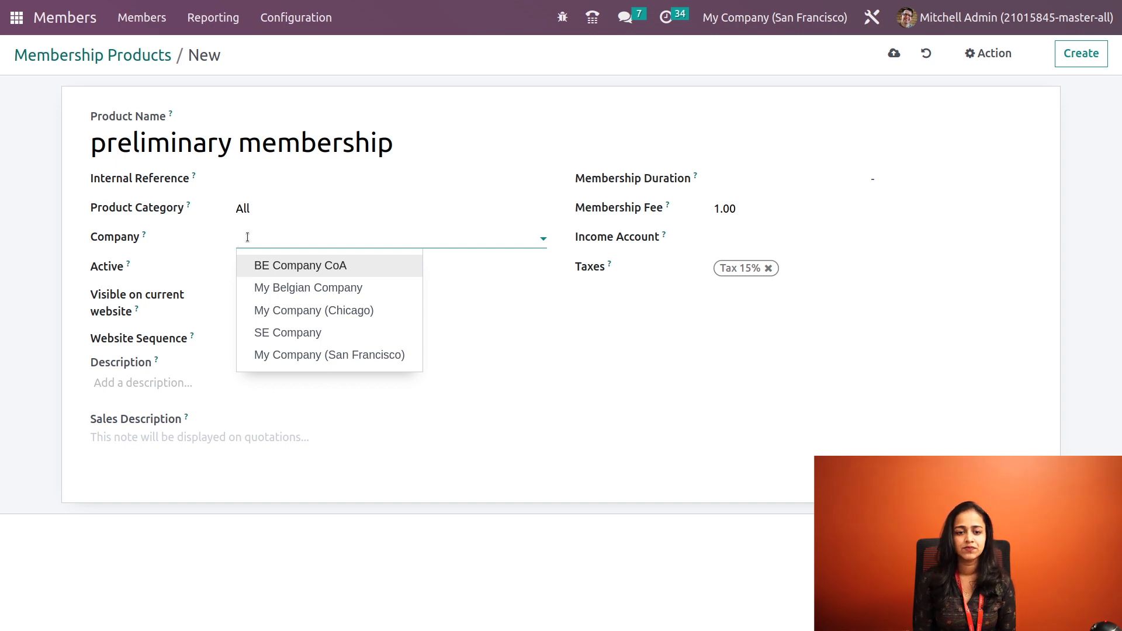
left_click(478, 357)
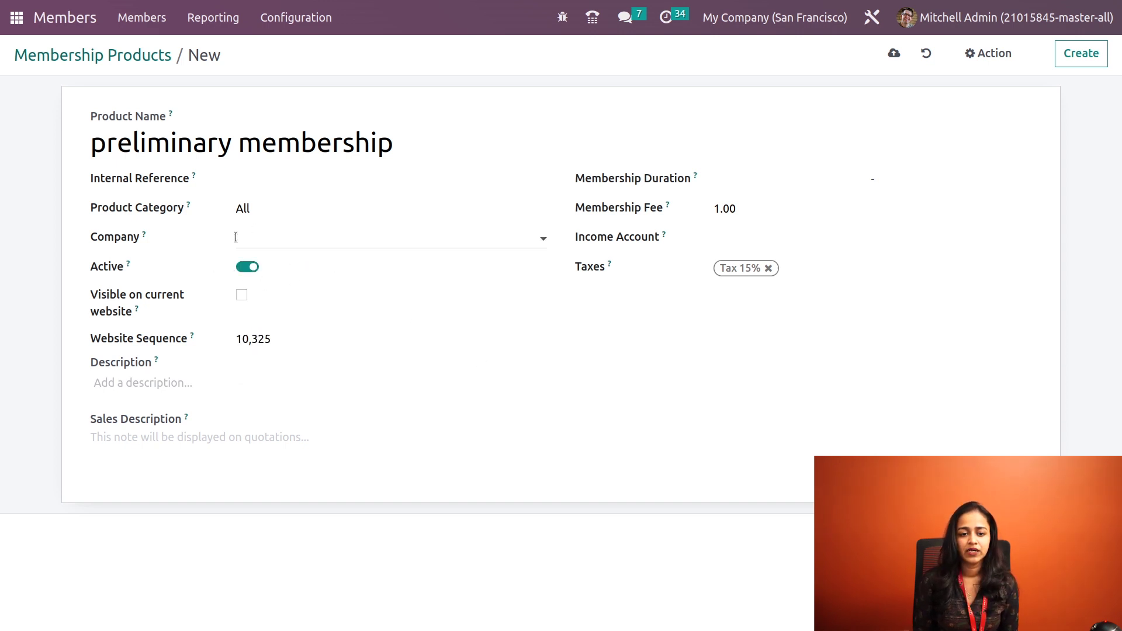
left_click(241, 298)
left_click(241, 297)
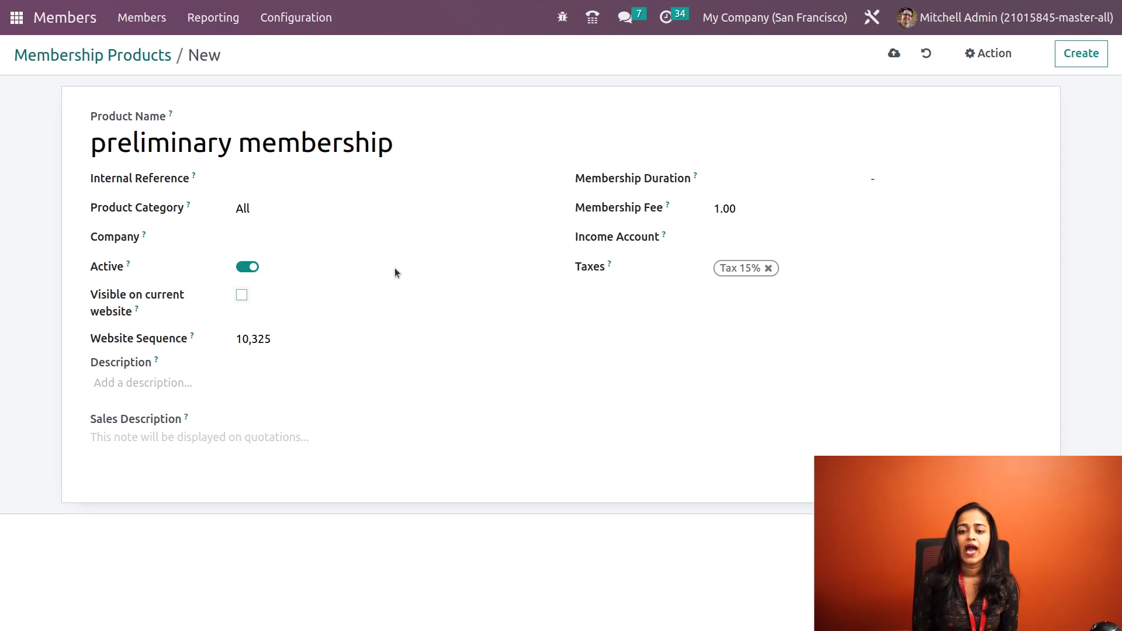
Set the membership duration from 11/14/2022 to 12/28/2022
left_click(766, 186)
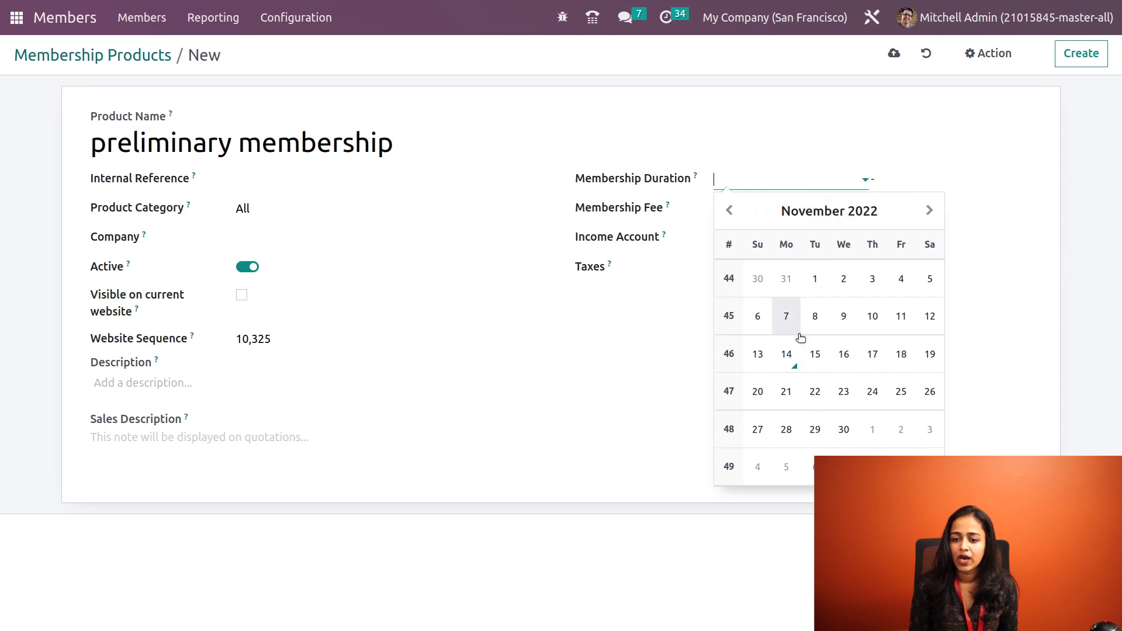
left_click(788, 351)
left_click(964, 184)
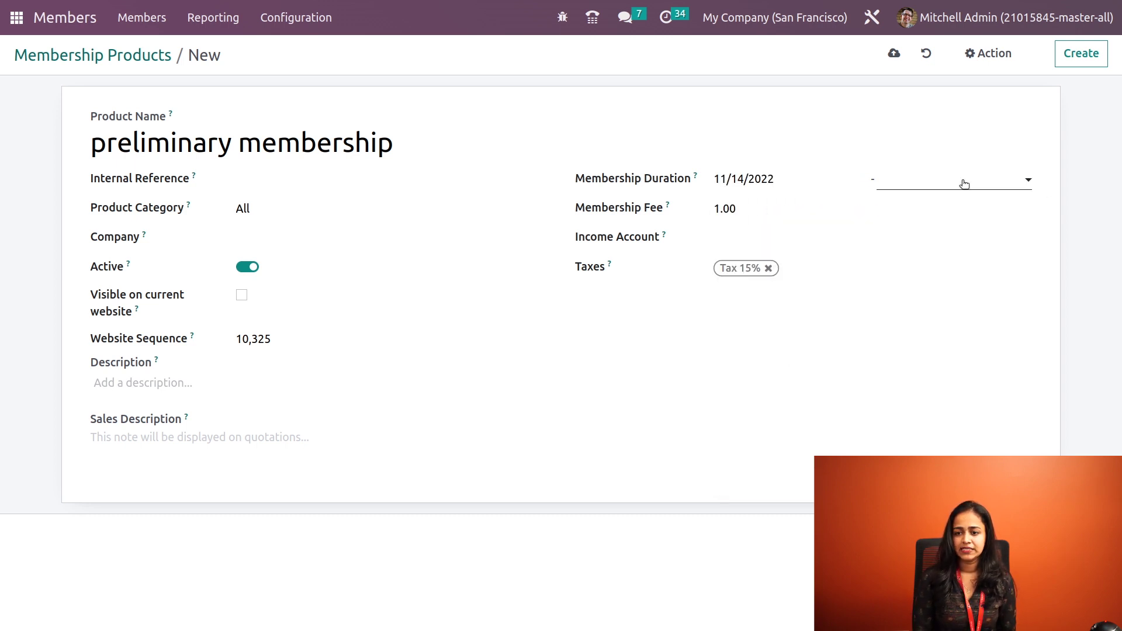
left_click(1092, 210)
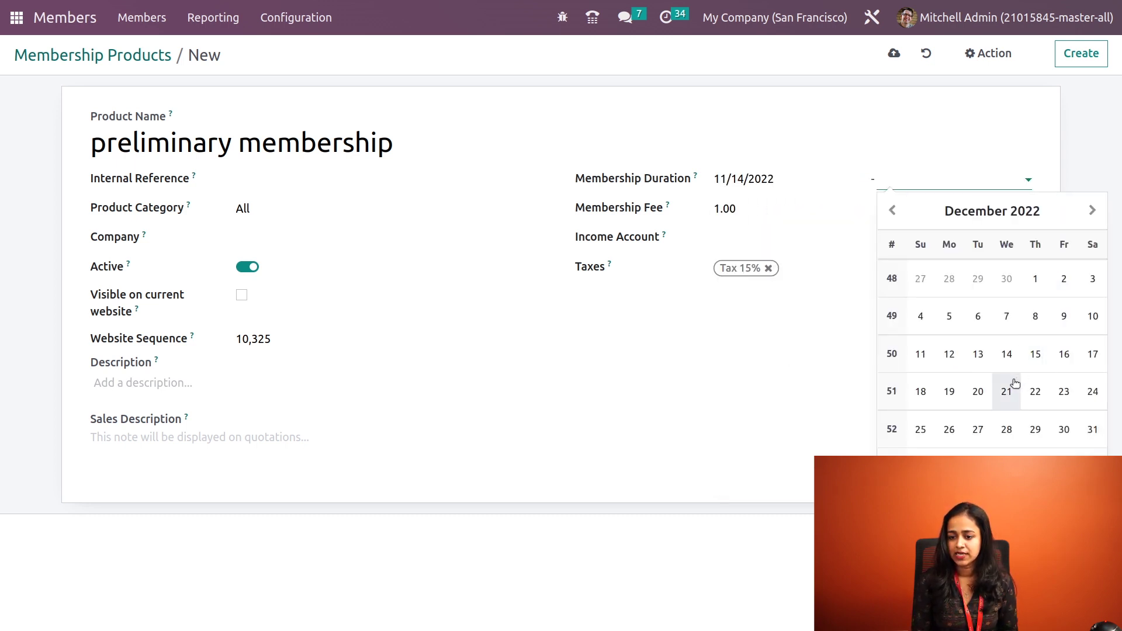
left_click(1009, 426)
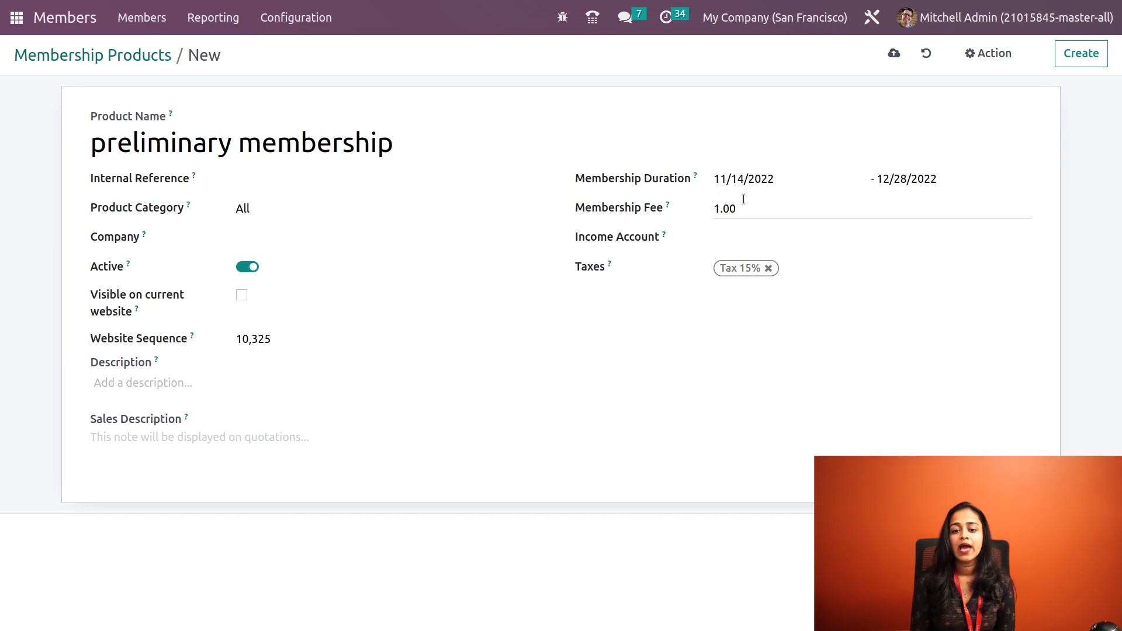
Set the membership fee to 100.00 and the income account to 450000 Other Income
left_click(721, 209)
key("BackSpace")
type("100")
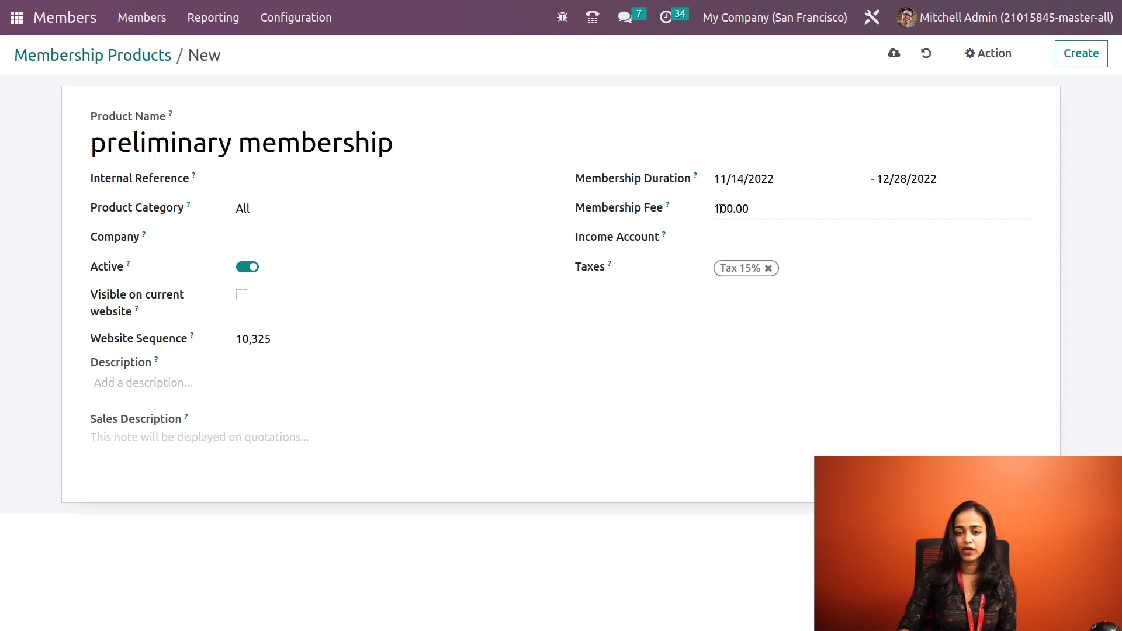
left_click(741, 243)
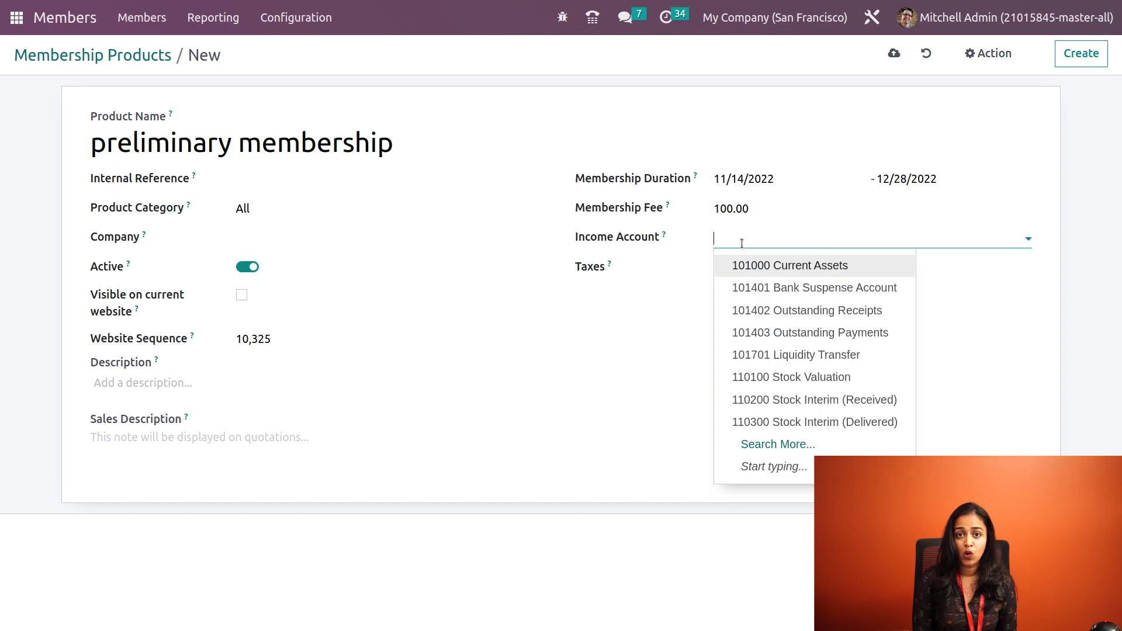
type("inco")
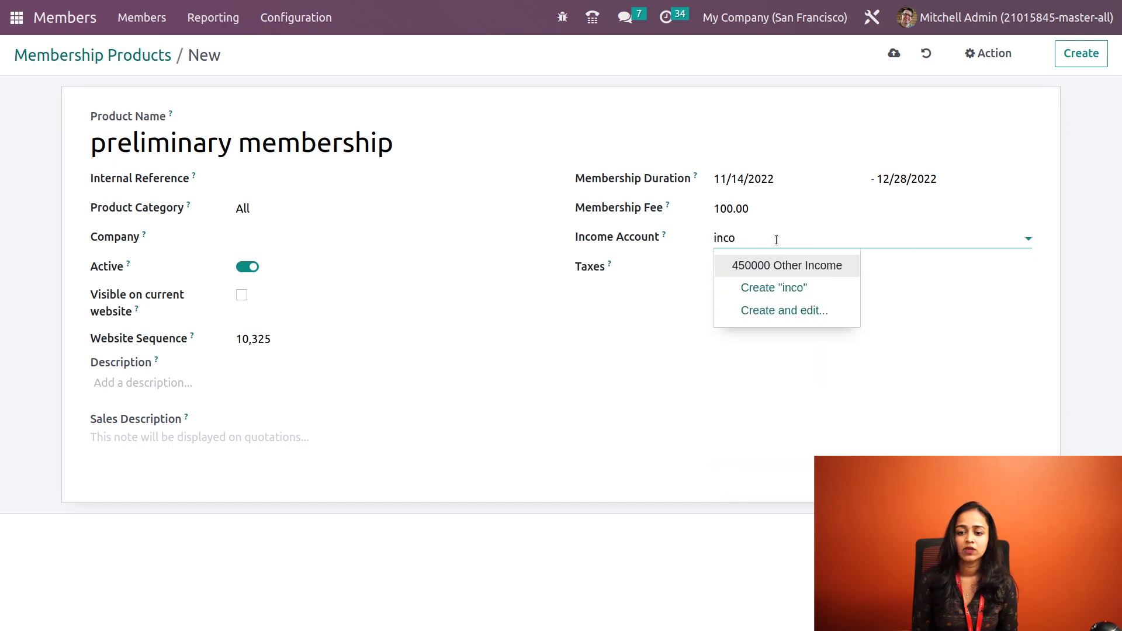
left_click(833, 265)
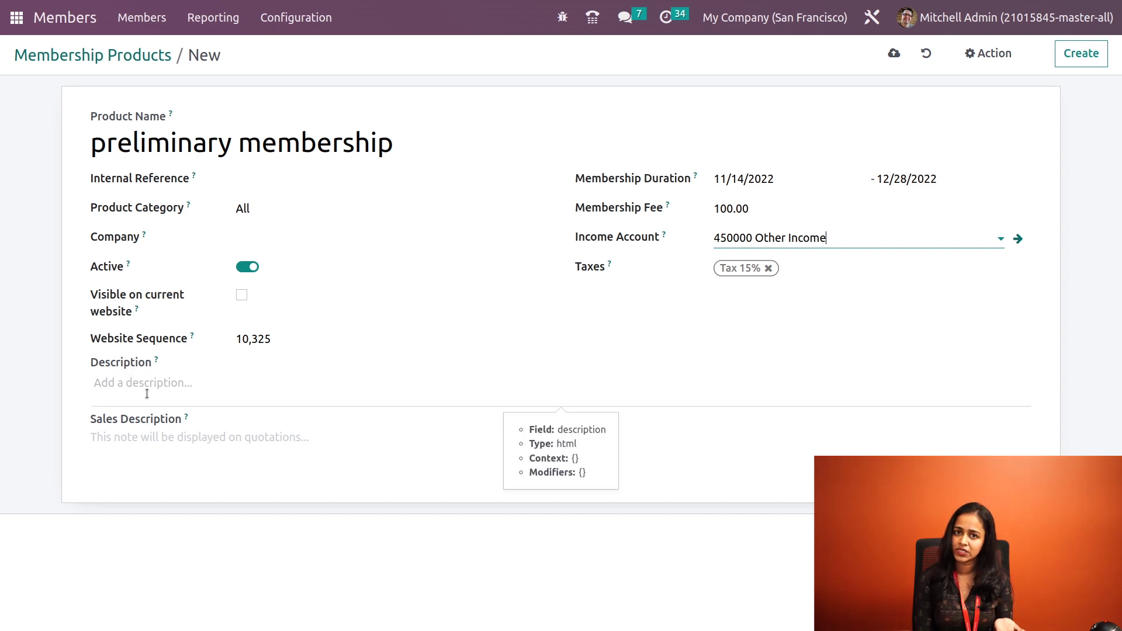
Enter "this is a new product" as the sales description and save the membership product
left_click(163, 436)
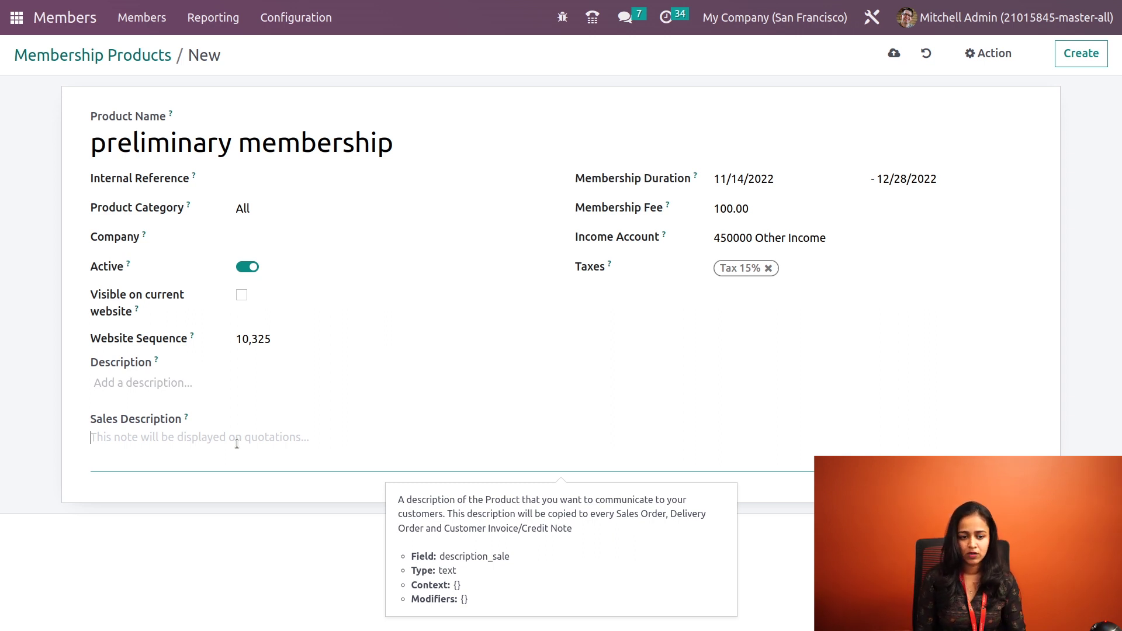
type("this is a ")
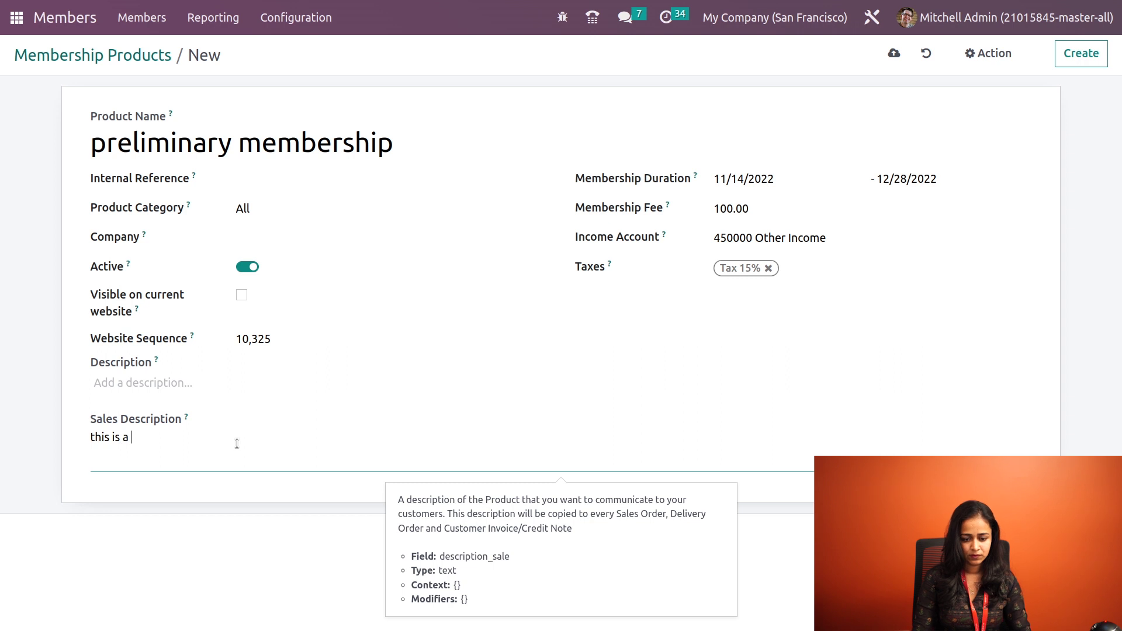
type("new product")
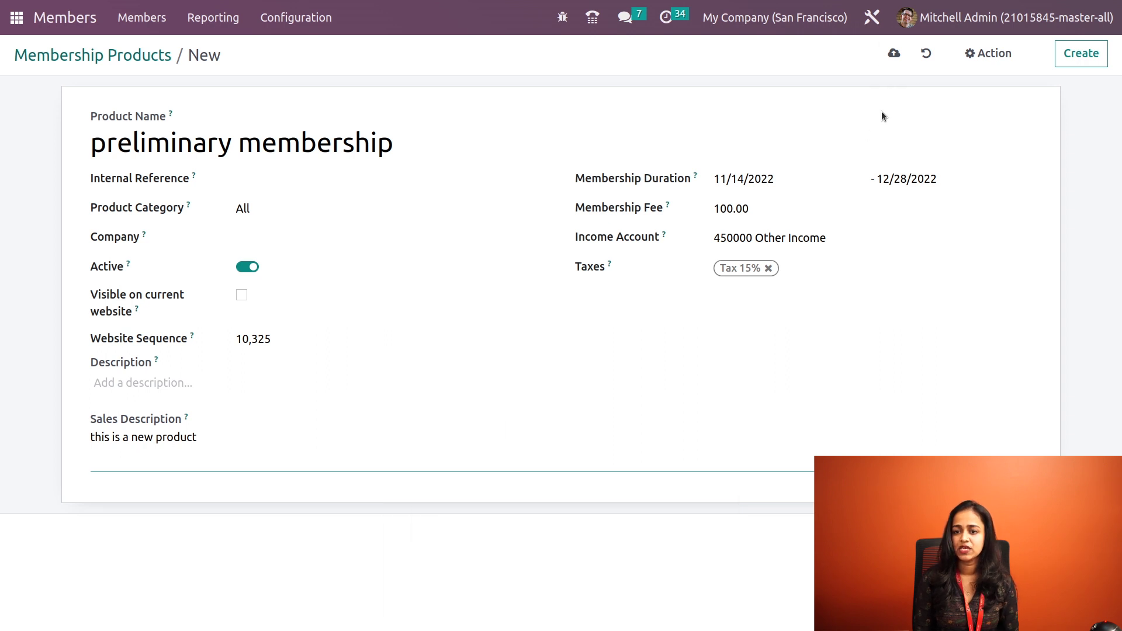
left_click(894, 54)
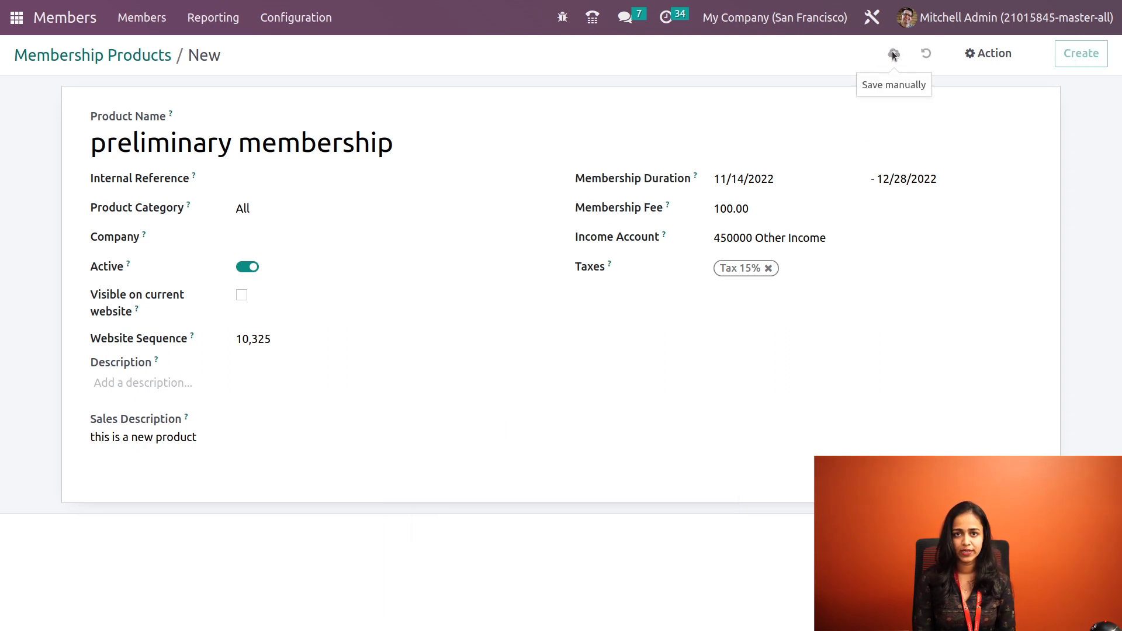
Start a new individual record in the members list, entering the member's name and choosing Deco Addict as the company
left_click(144, 56)
left_click(146, 17)
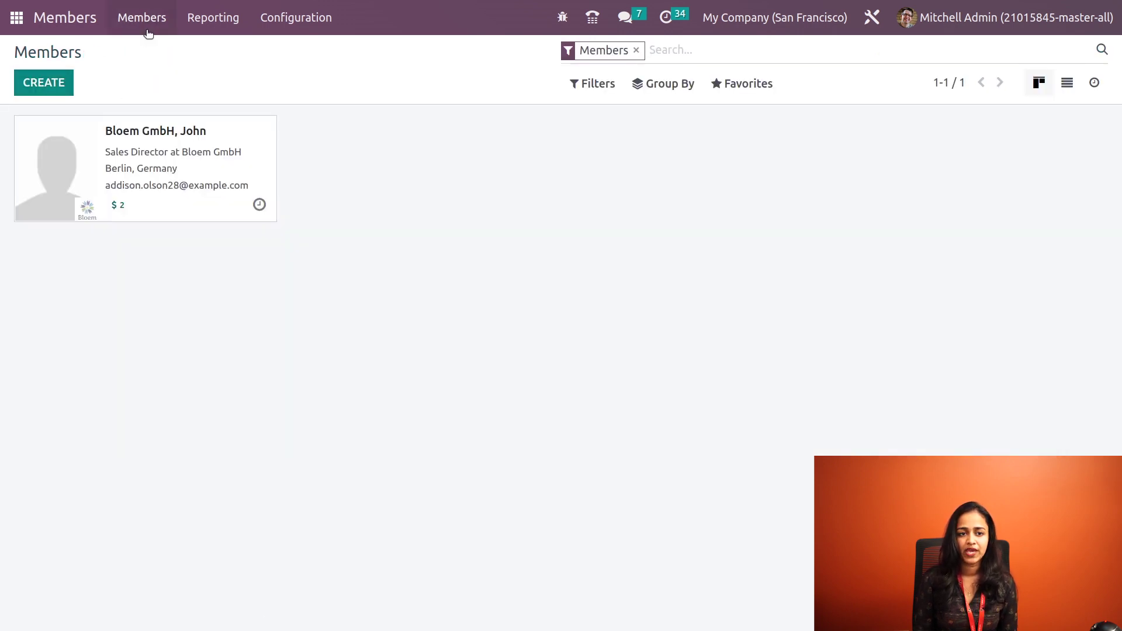
left_click(56, 84)
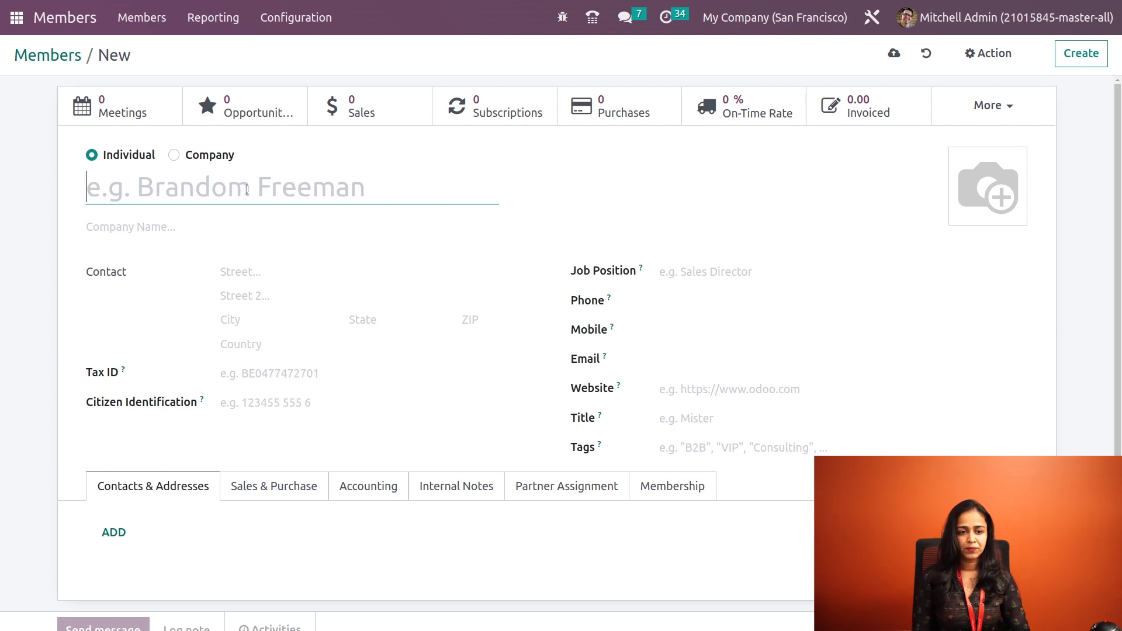
type("brandon")
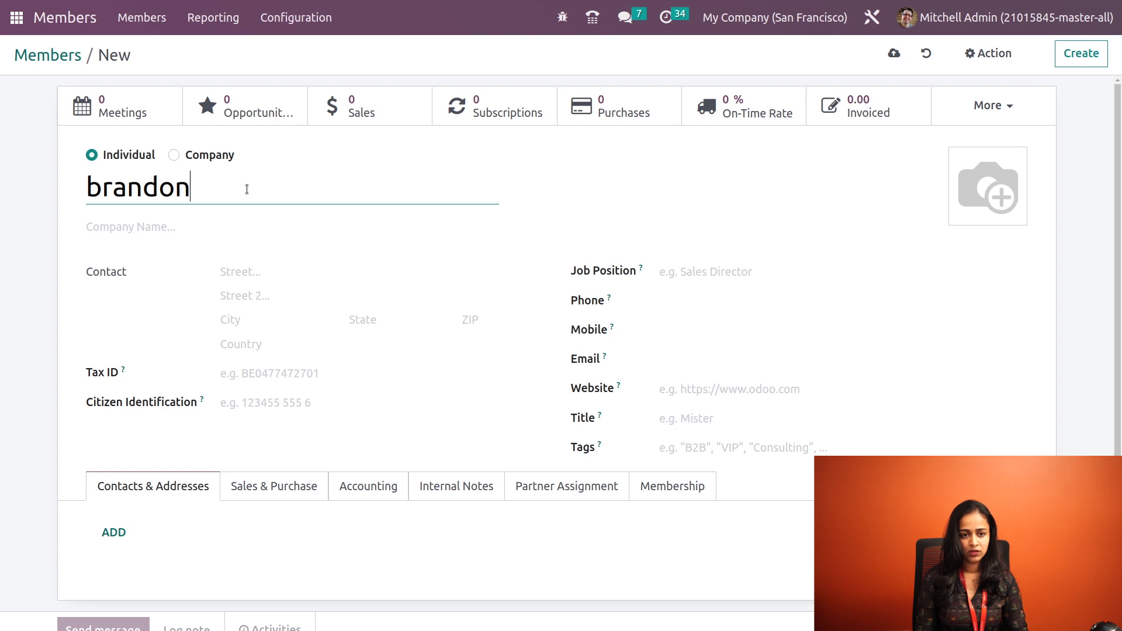
left_click(206, 225)
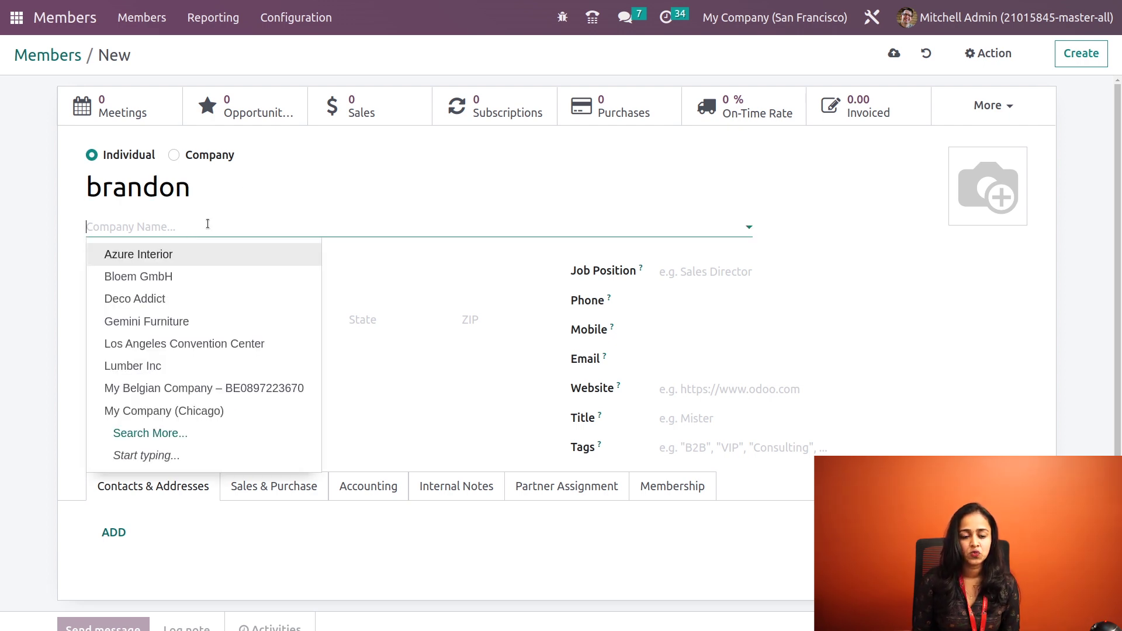
left_click(179, 304)
Set the new member's job position to "sales director" and title to Mister
mouse_move(608, 361)
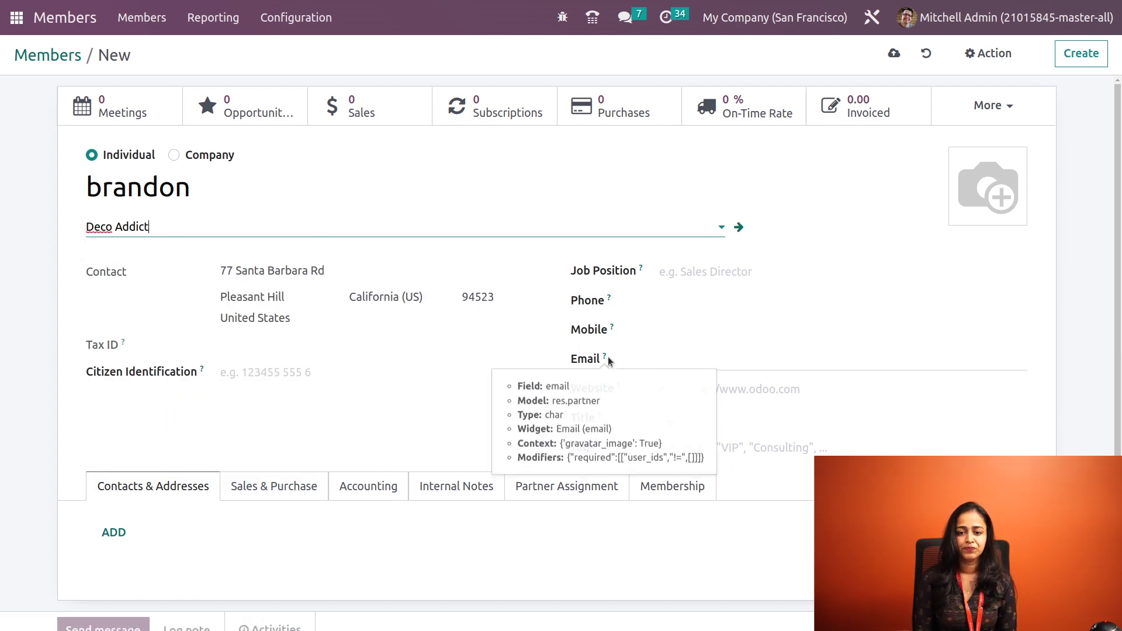
left_click(719, 273)
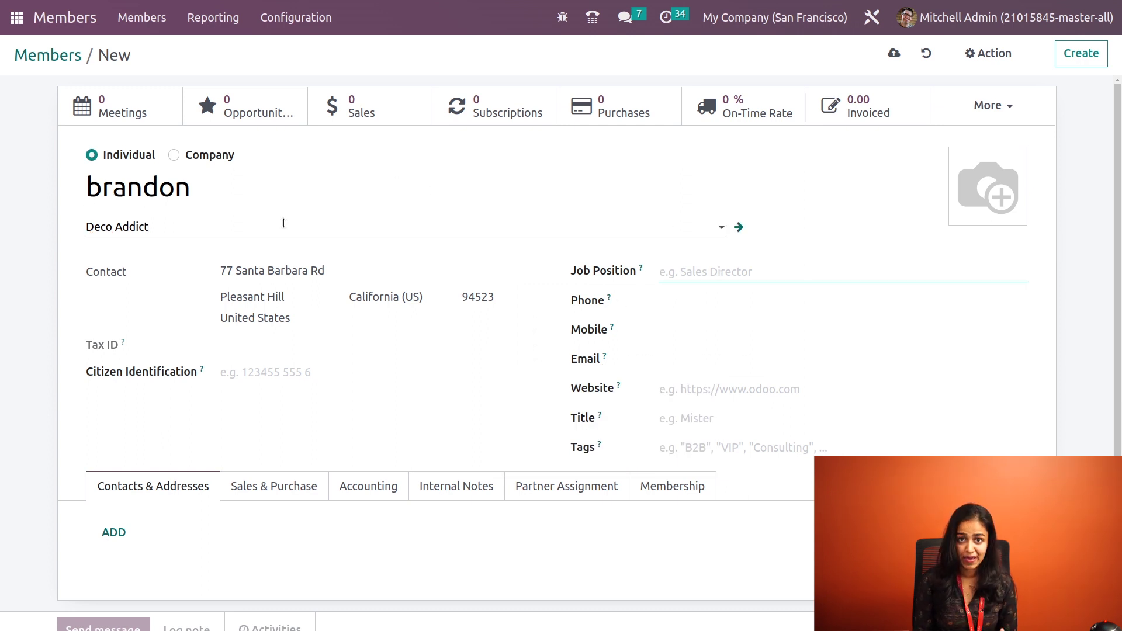
type("sales director")
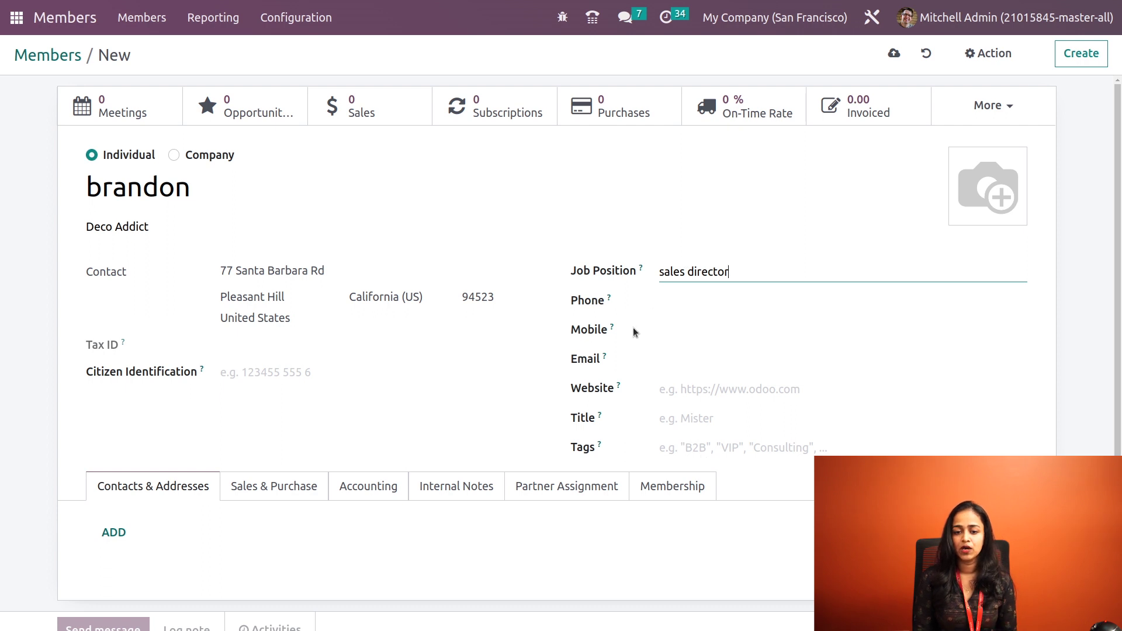
left_click(686, 420)
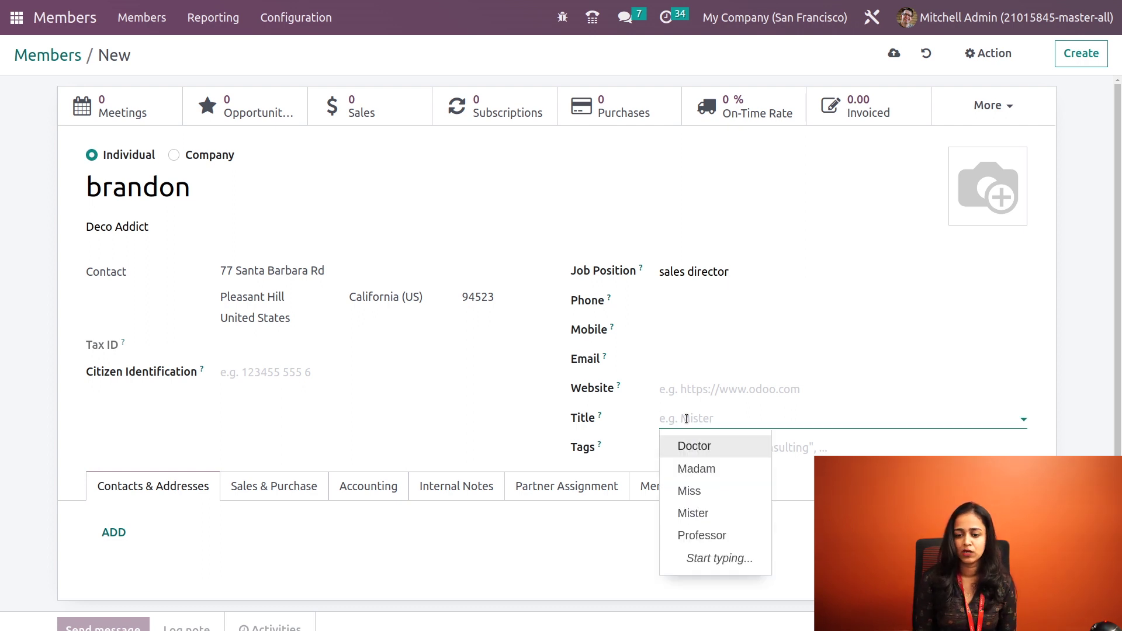
left_click(709, 512)
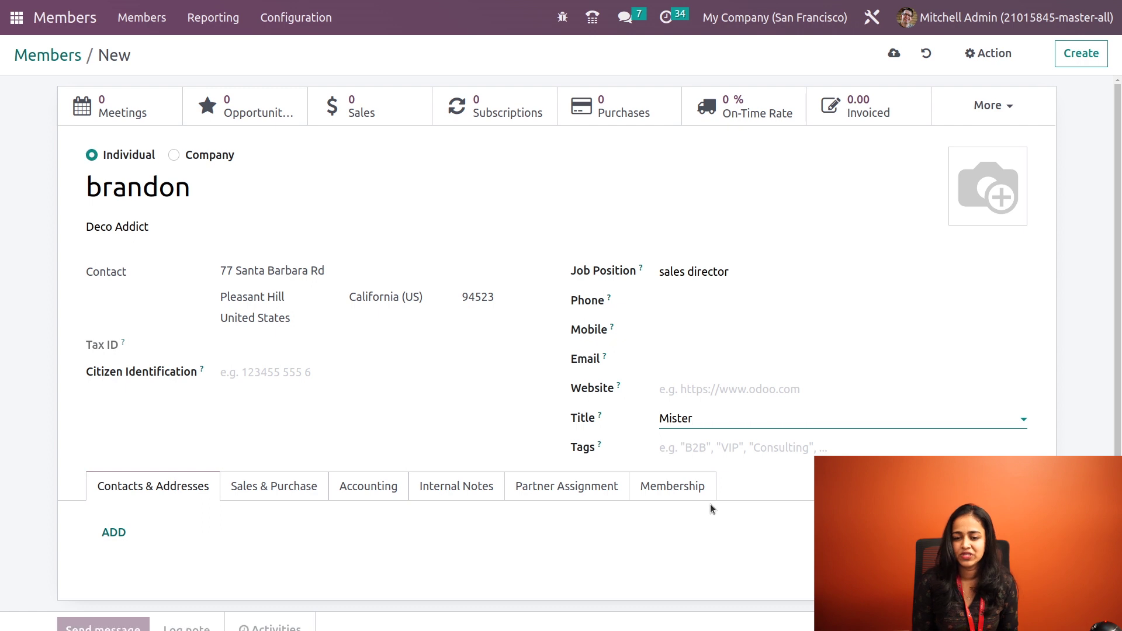
Tag the new member as Employees
left_click(706, 447)
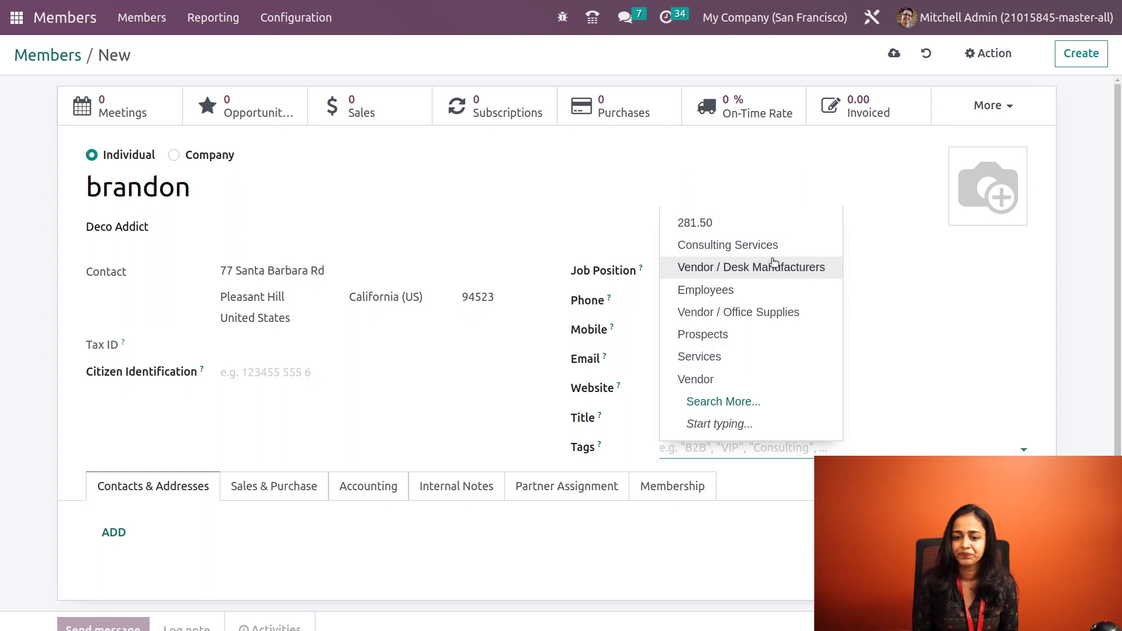
left_click(767, 289)
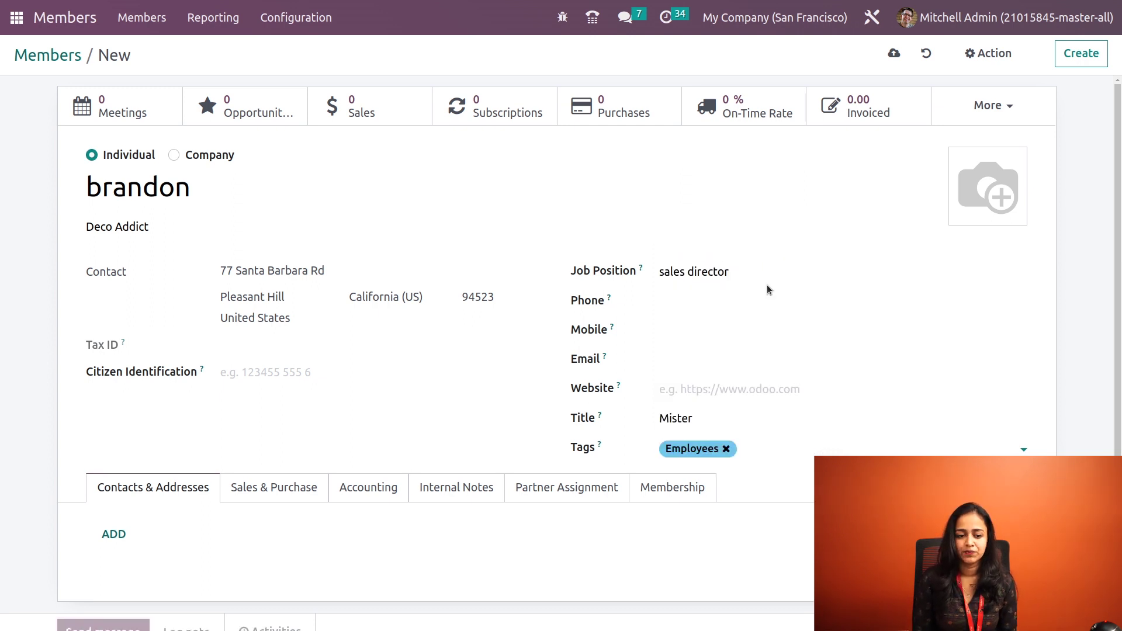
Add an Other Address contact to the member, entering the contact's name and keeping the prefilled address
scroll(359, 464, "down", 3)
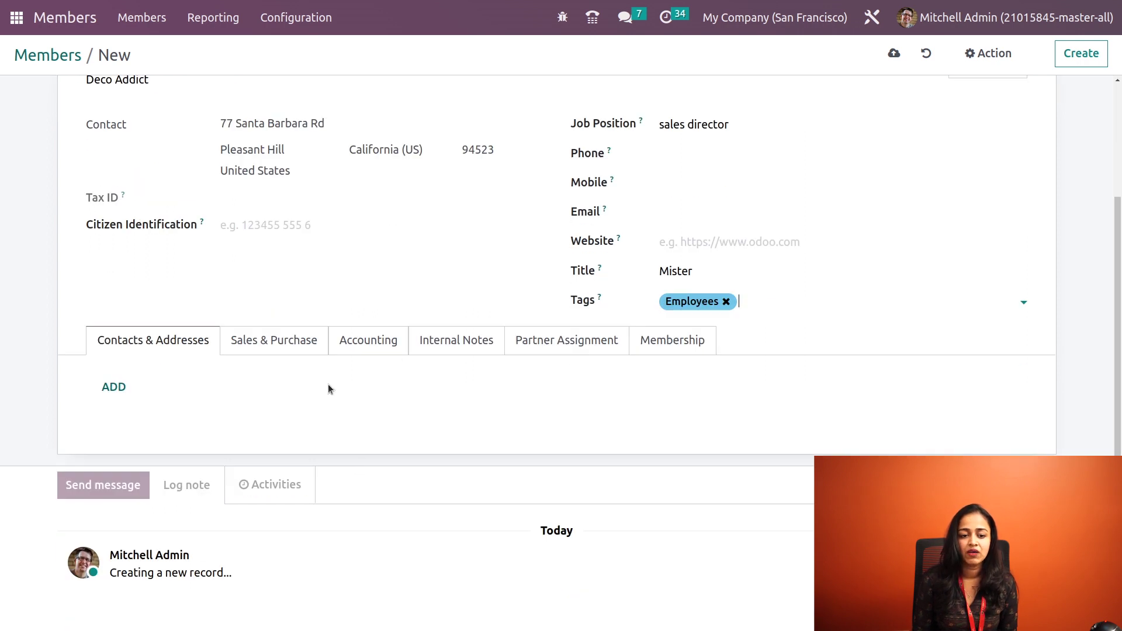
left_click(109, 390)
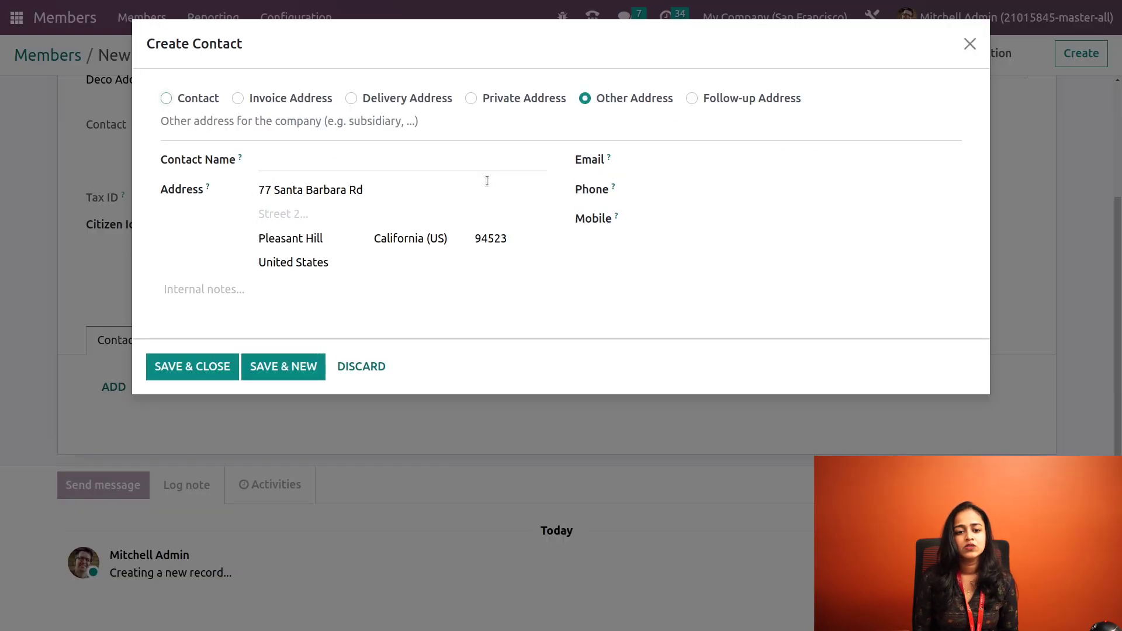
left_click(324, 164)
type("jerry")
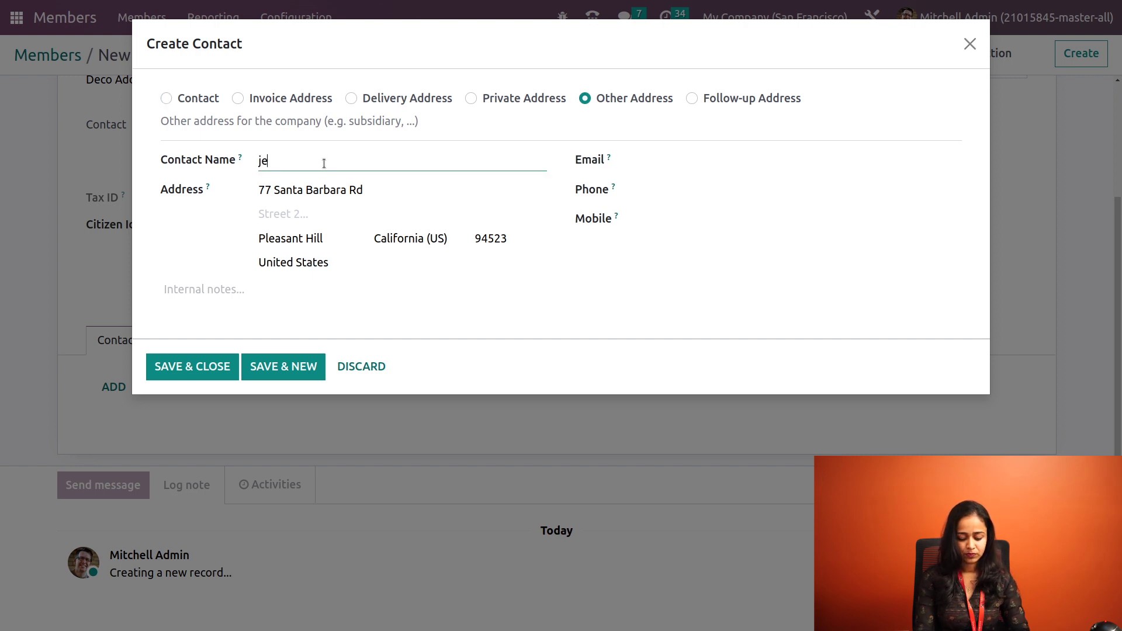
left_click(210, 375)
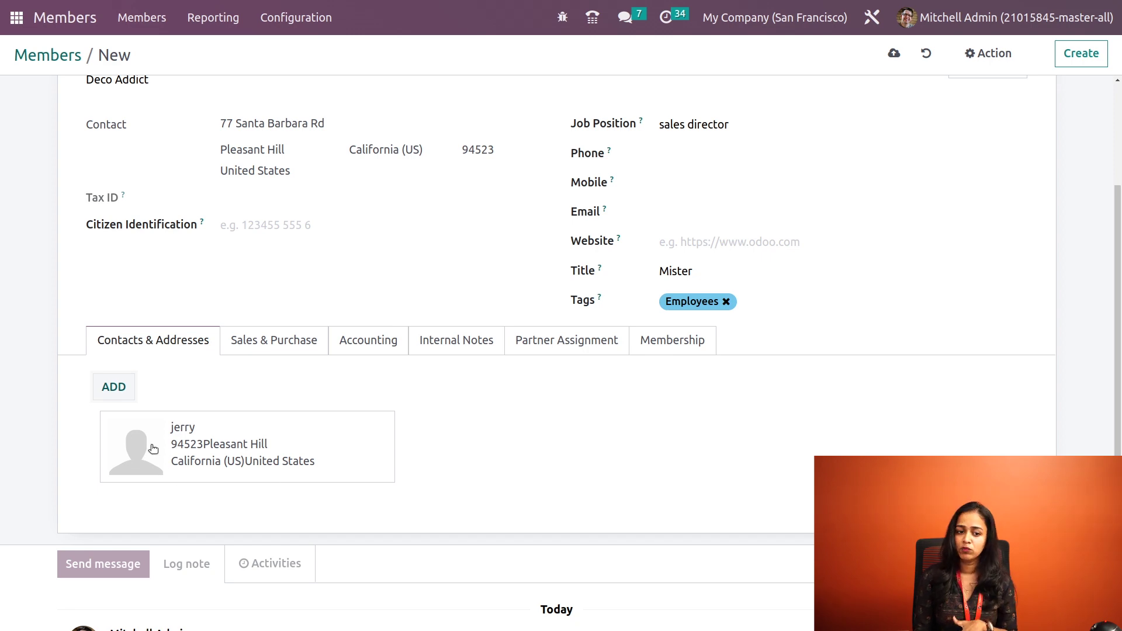
left_click(114, 388)
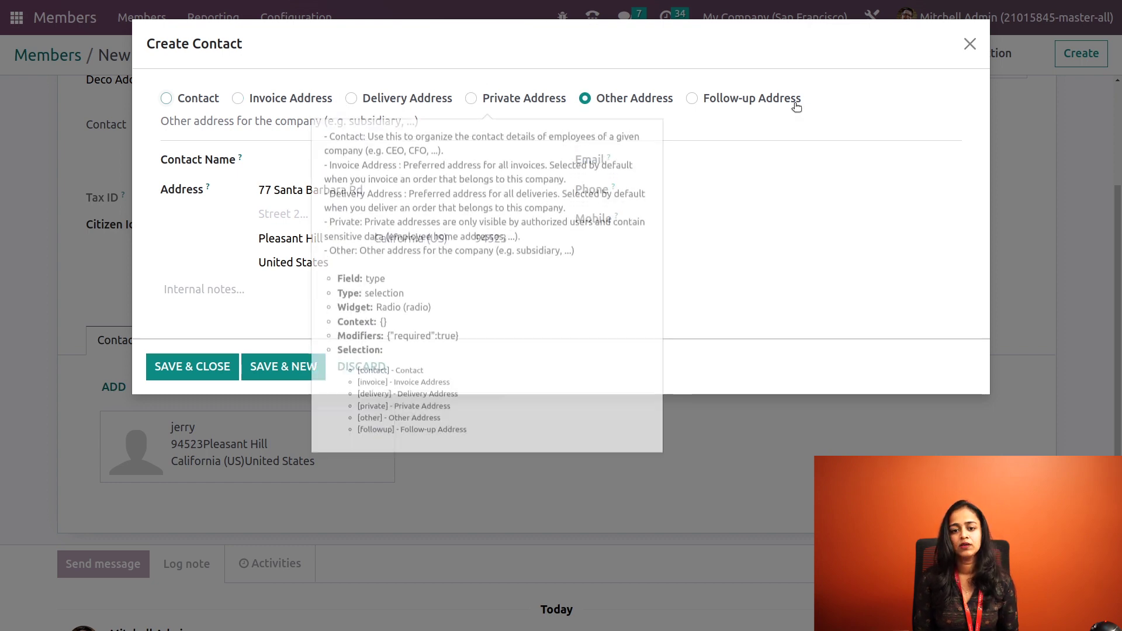
left_click(386, 366)
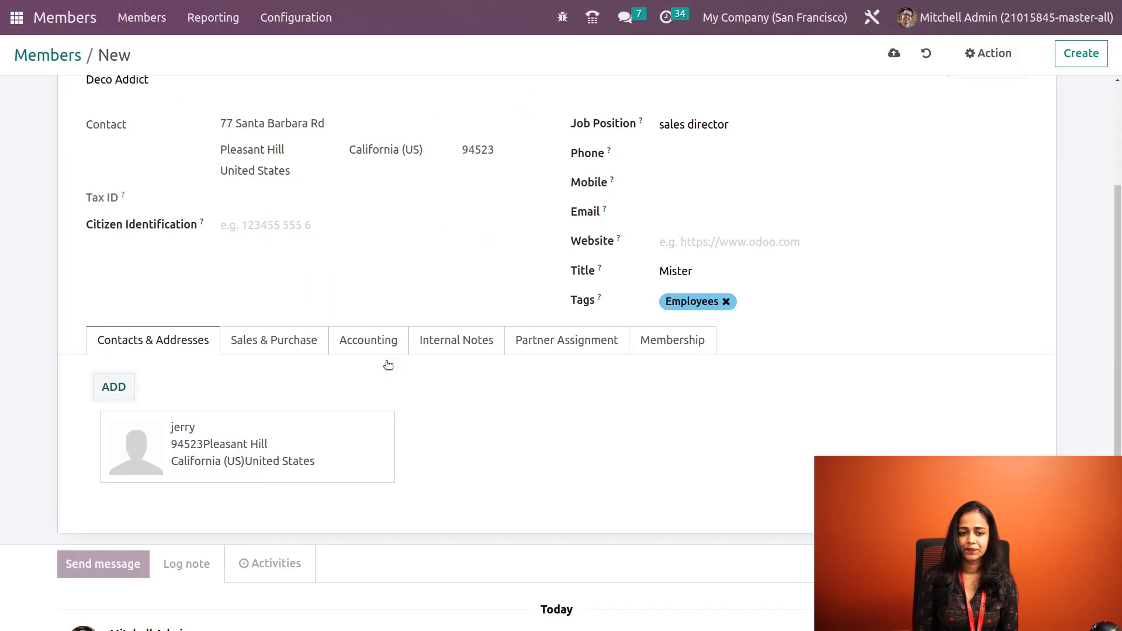
In the member's sales settings, assign the admin user as salesperson and set the sales team to Sales
left_click(300, 349)
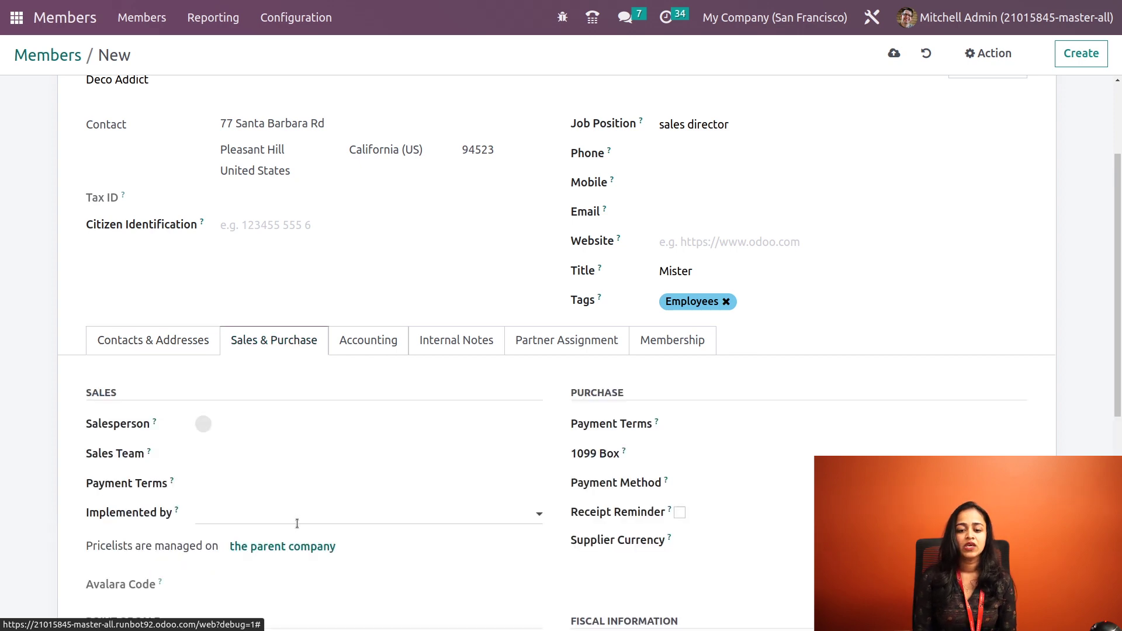
scroll(297, 524, "down", 3)
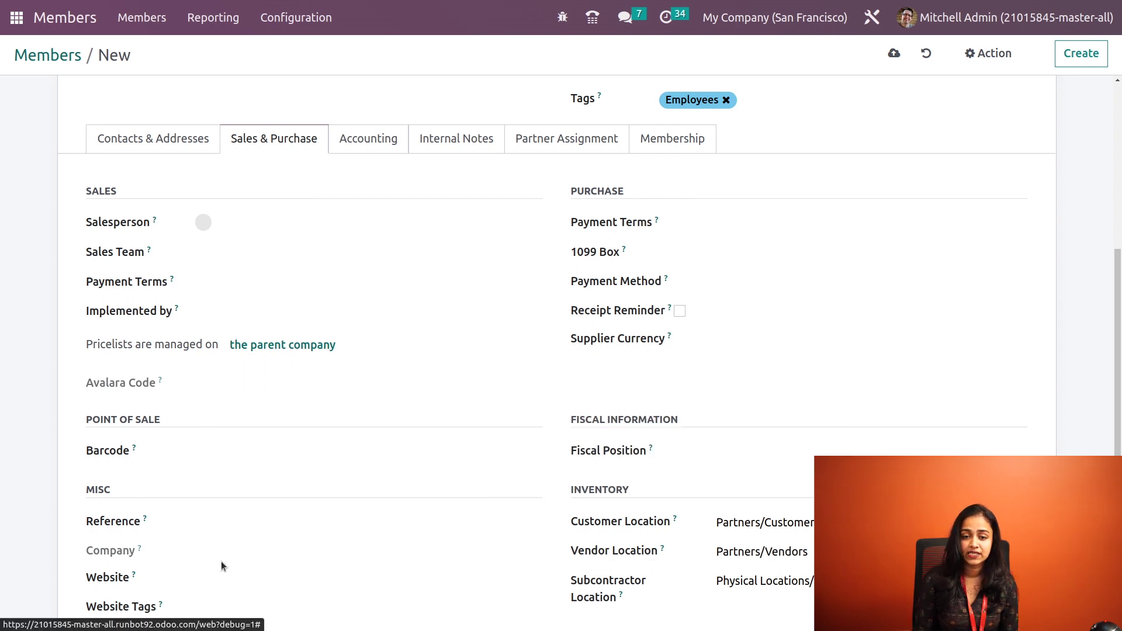
scroll(270, 529, "down", 4)
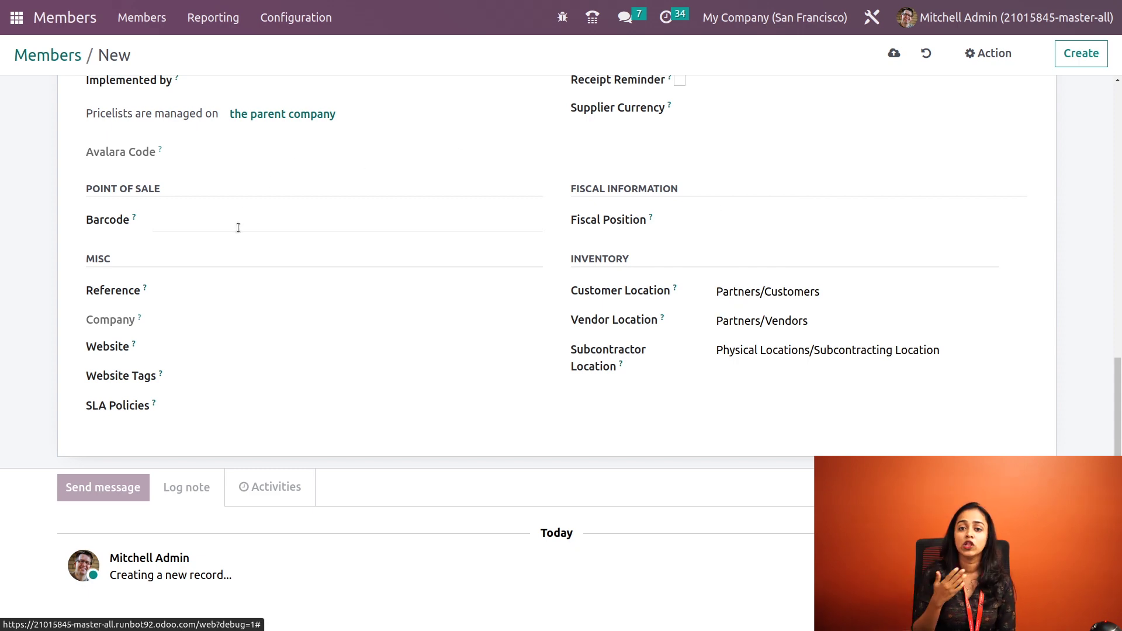
scroll(544, 269, "up", 8)
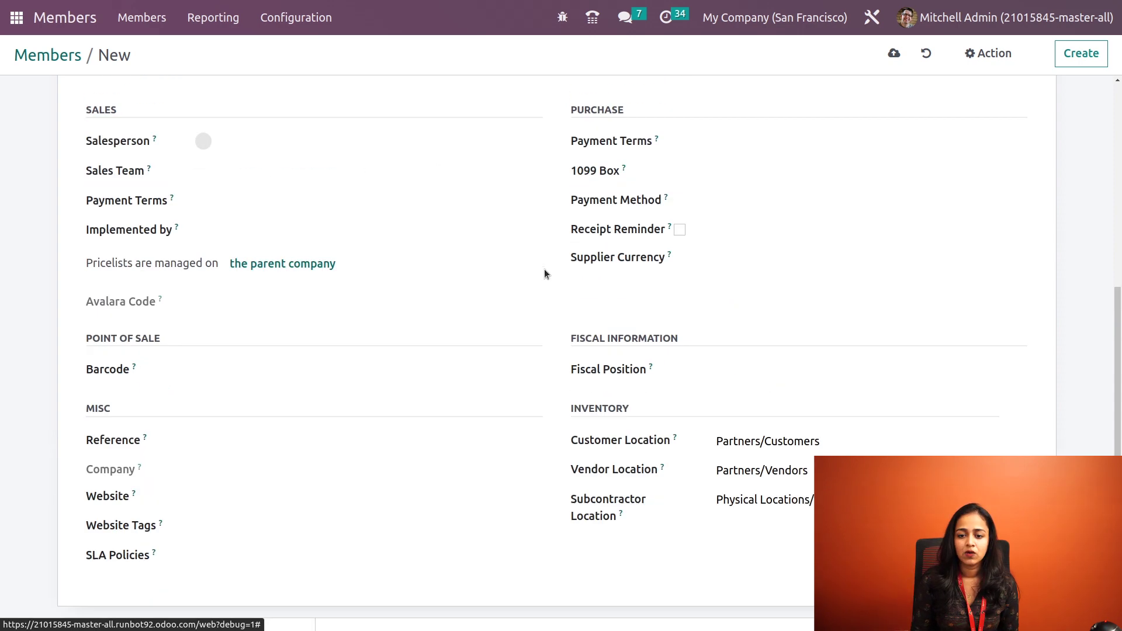
left_click(290, 451)
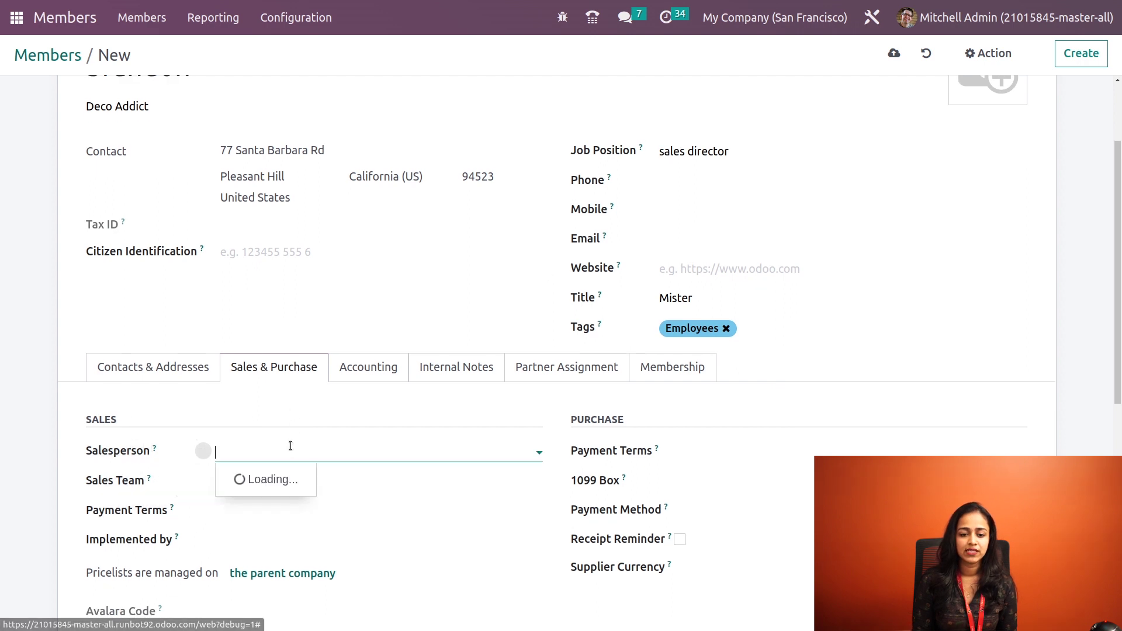
left_click(283, 523)
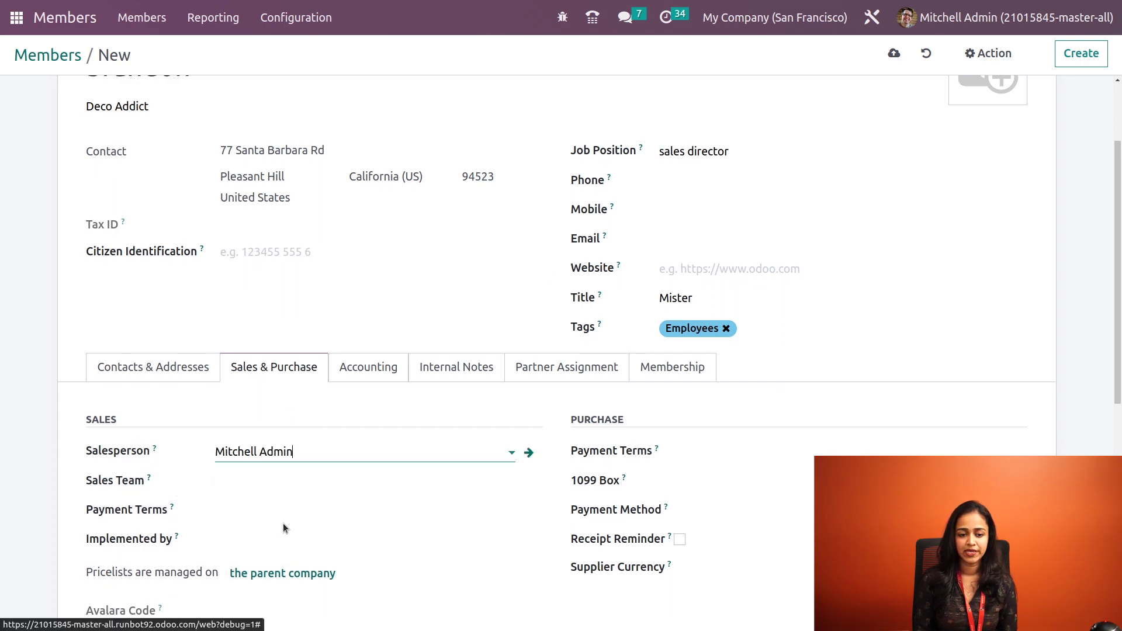
left_click(272, 488)
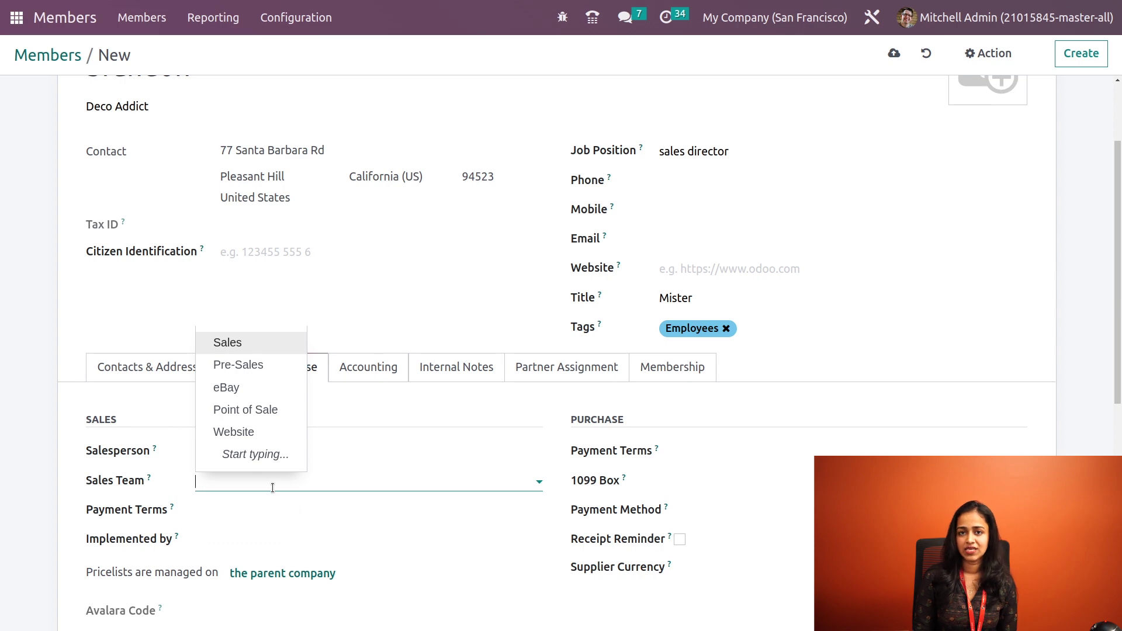
left_click(269, 350)
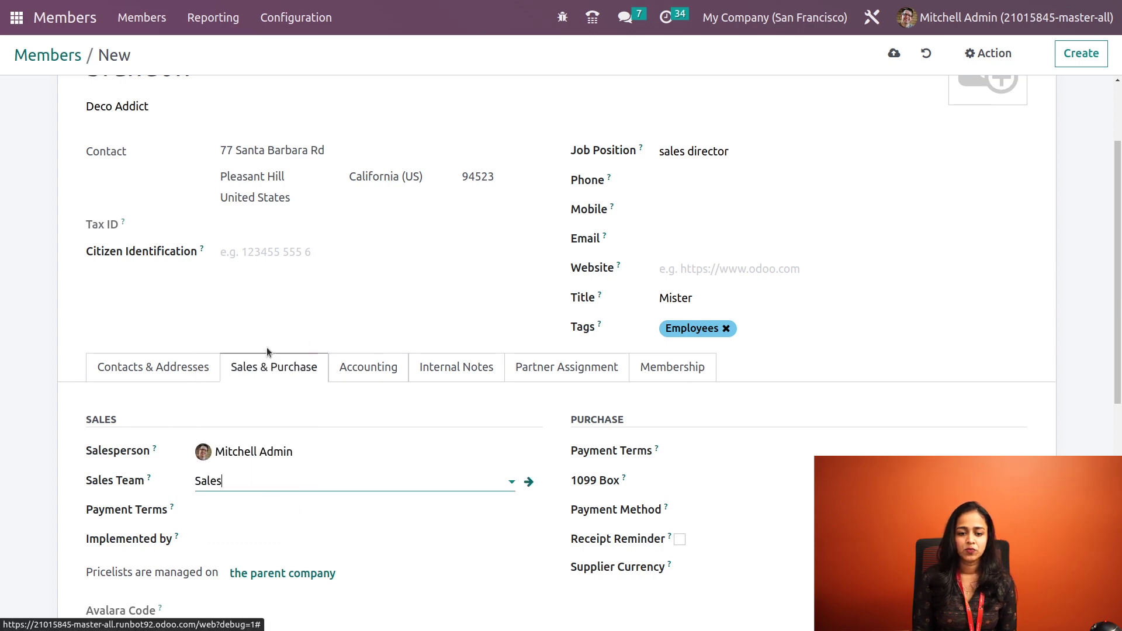
Set both the sales and the purchase payment terms of the member to 45 Days
scroll(335, 532, "down", 3)
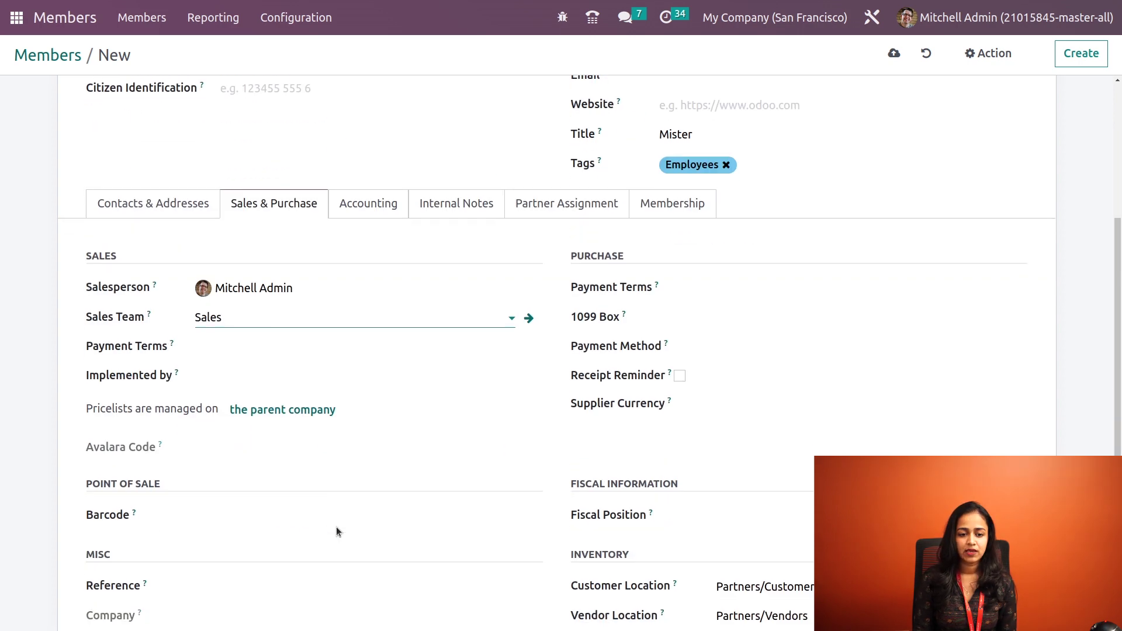
left_click(239, 349)
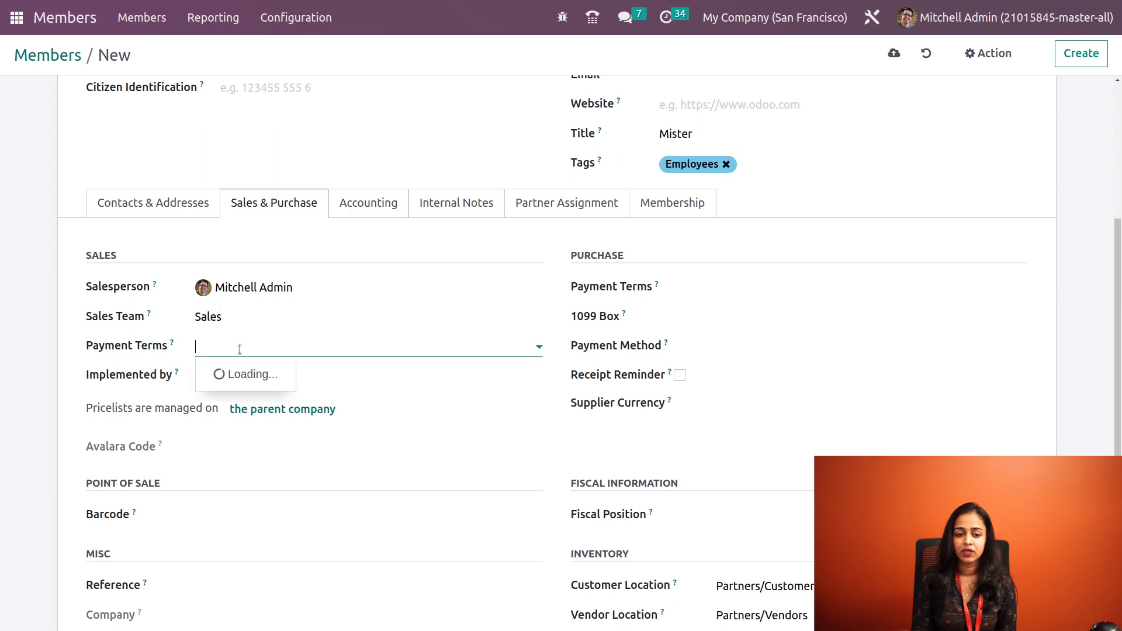
left_click(290, 466)
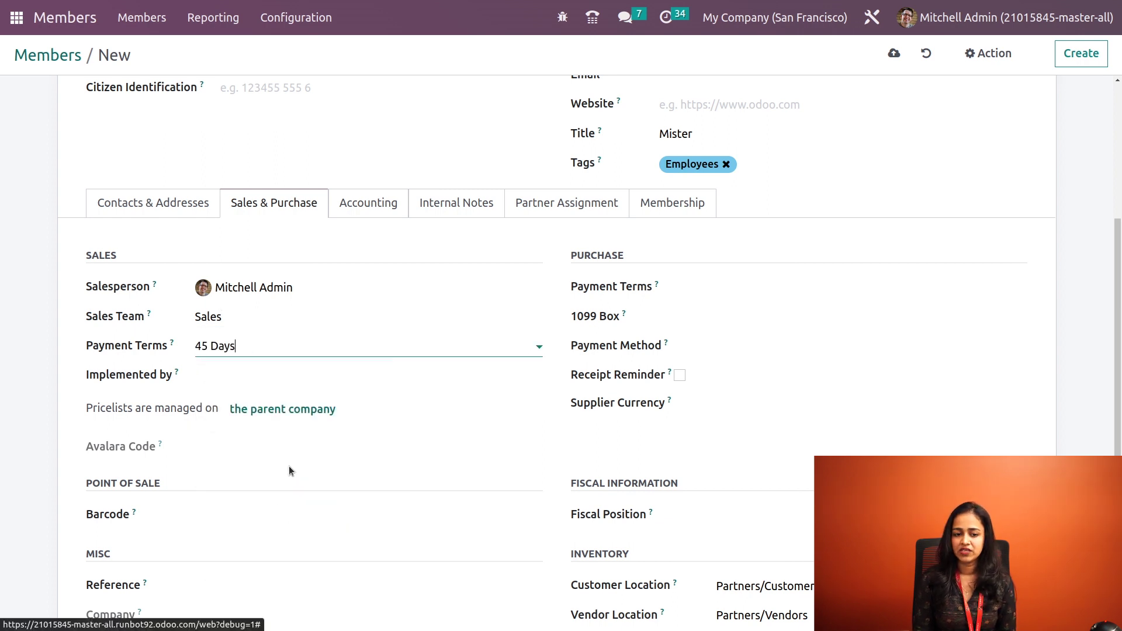
left_click(752, 293)
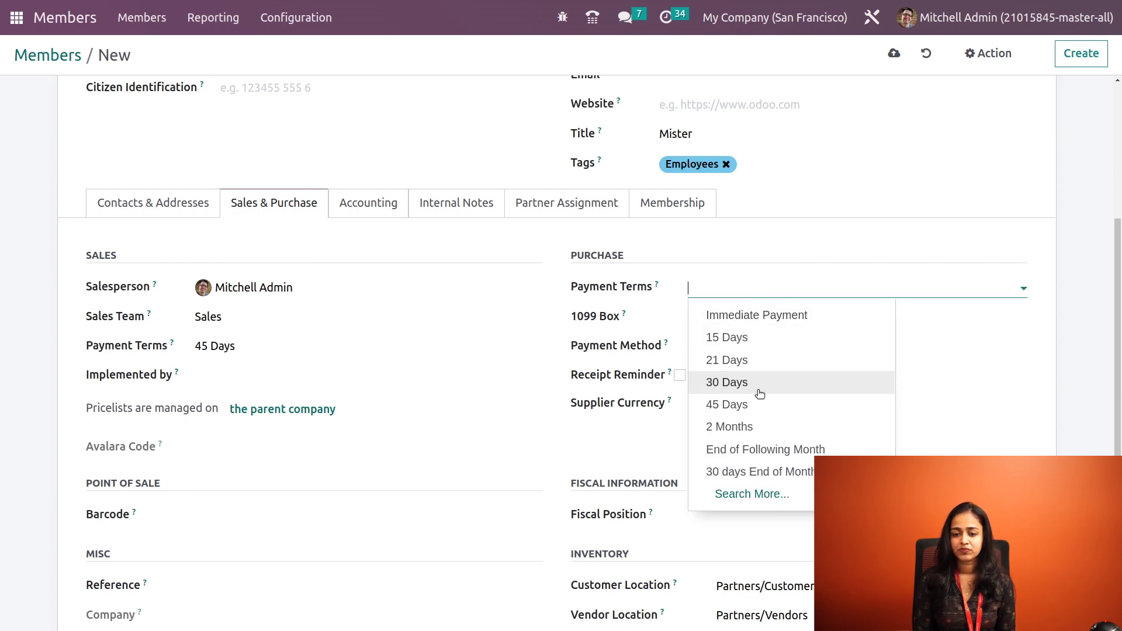
left_click(757, 402)
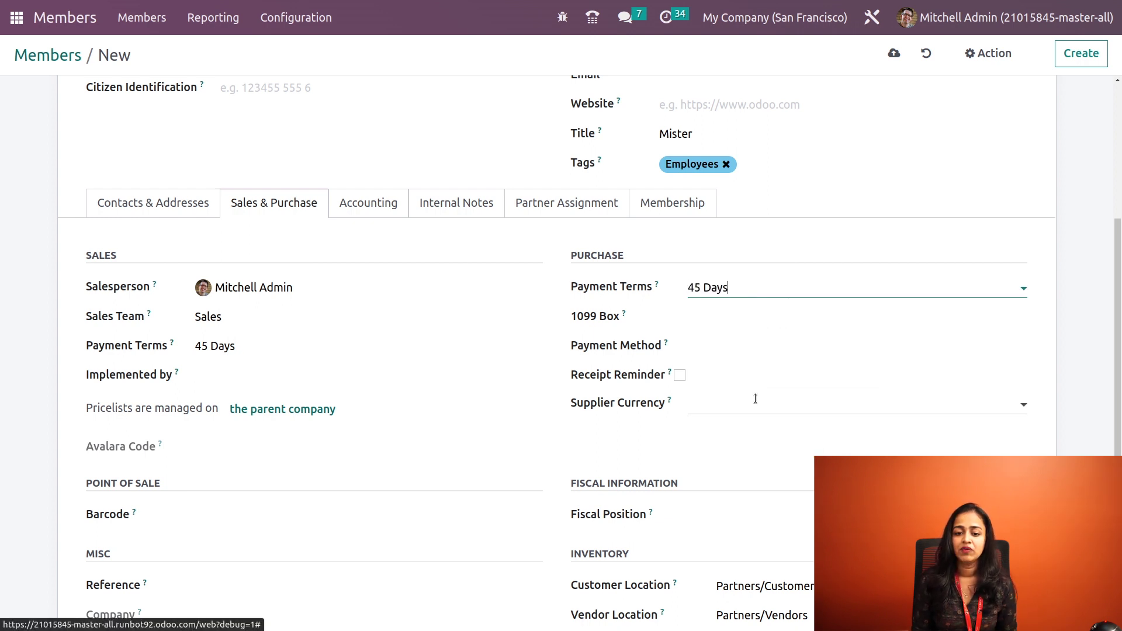
Check the 1099 box and payment method choices without selecting any, and set the supplier currency to USD
left_click(754, 317)
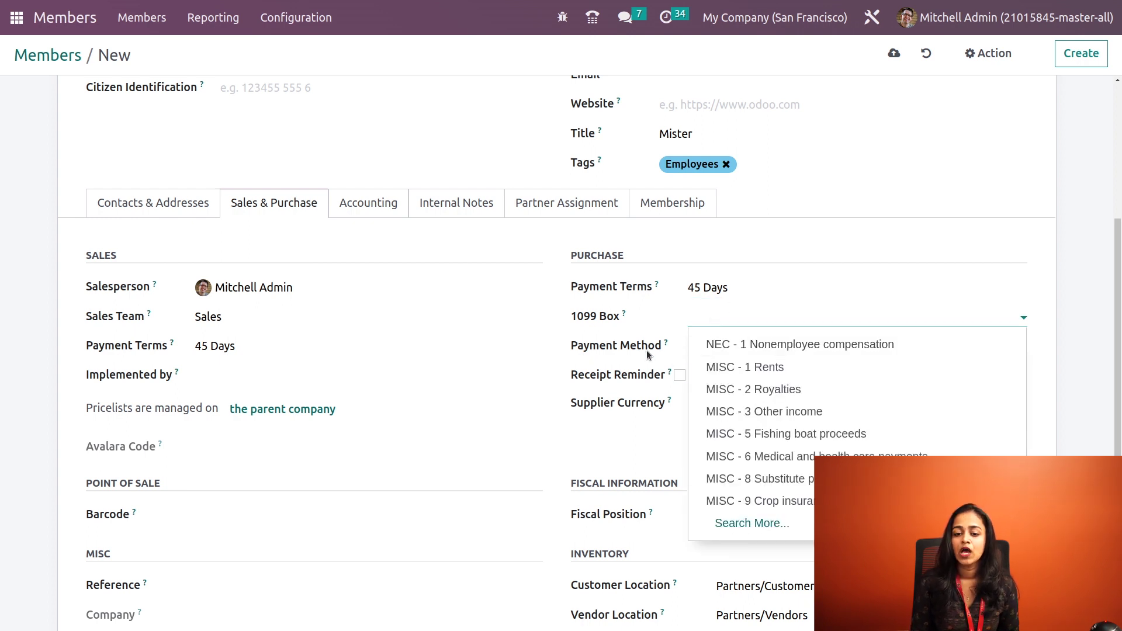
left_click(660, 318)
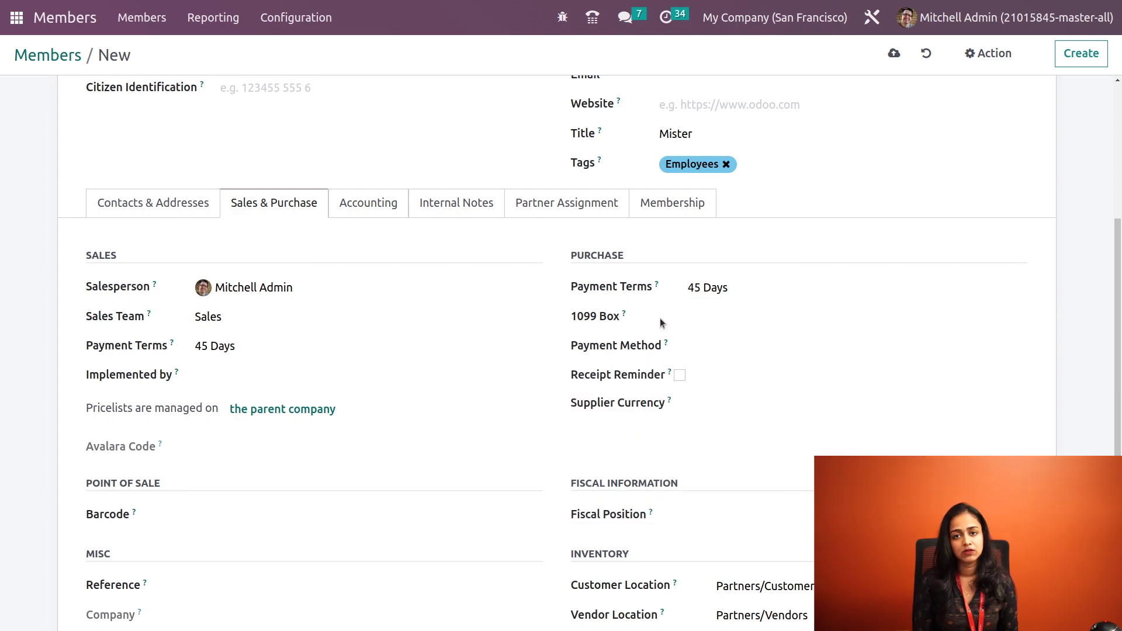
left_click(772, 345)
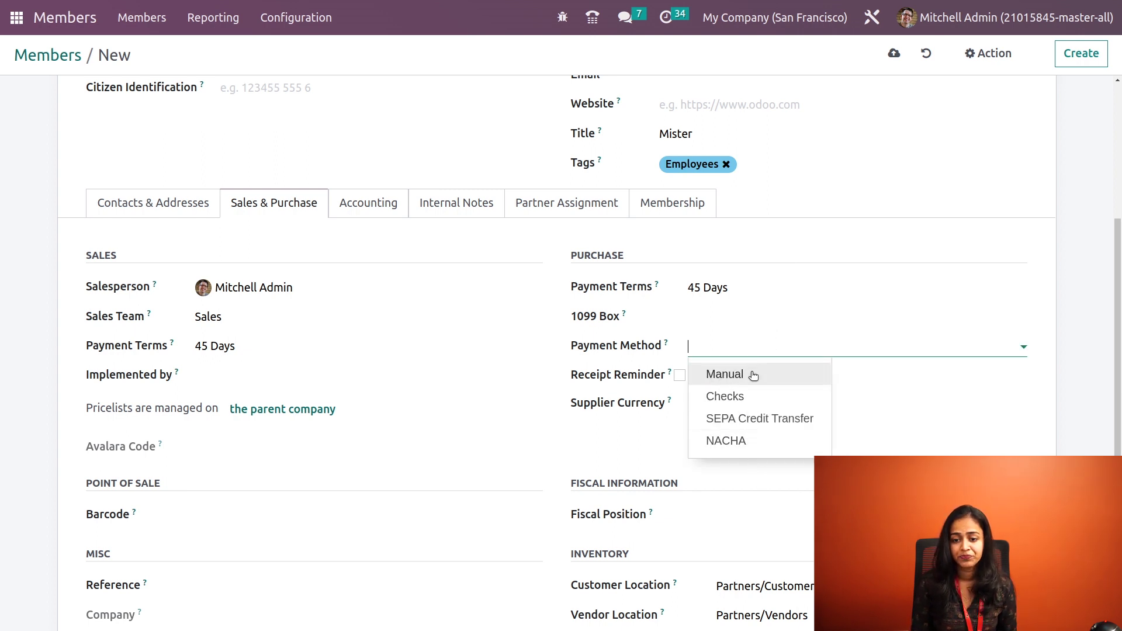
left_click(582, 419)
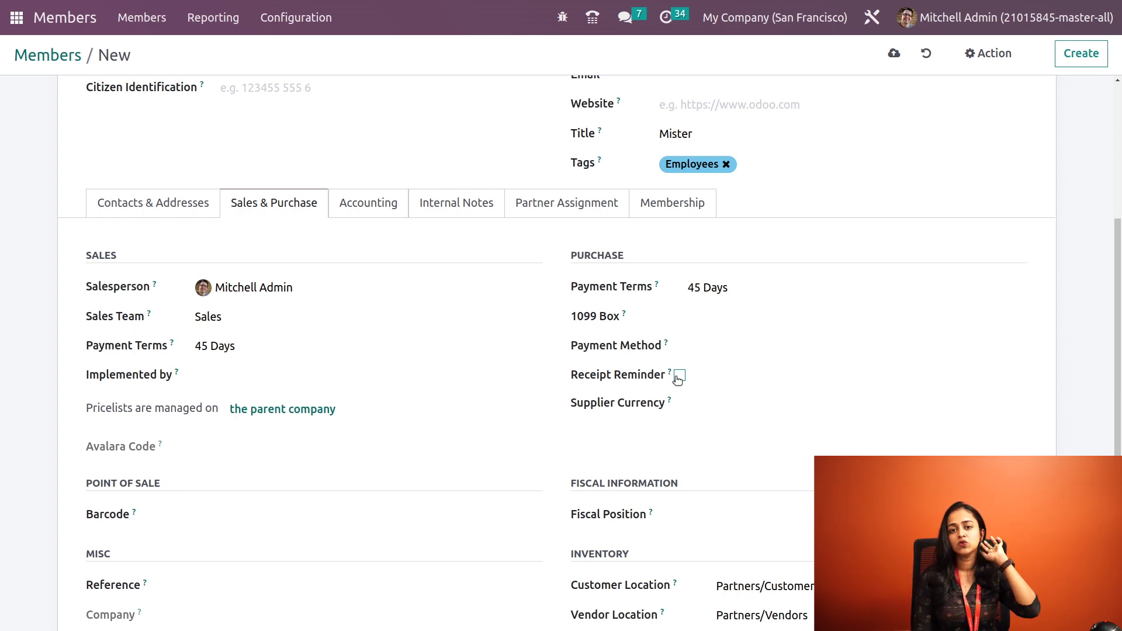
left_click(698, 407)
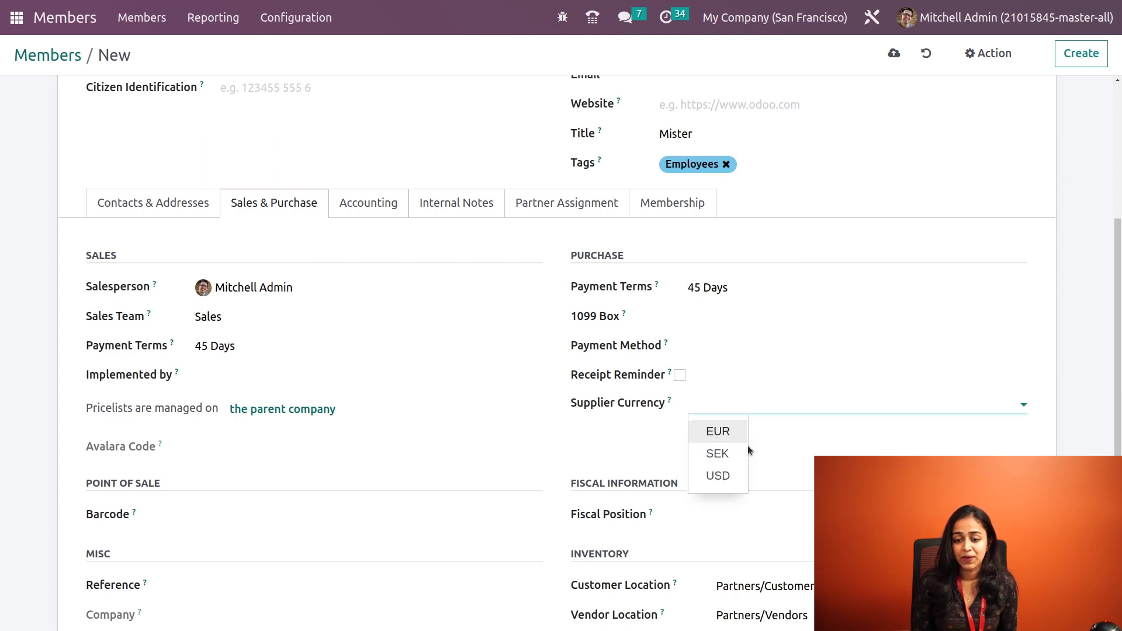
left_click(723, 473)
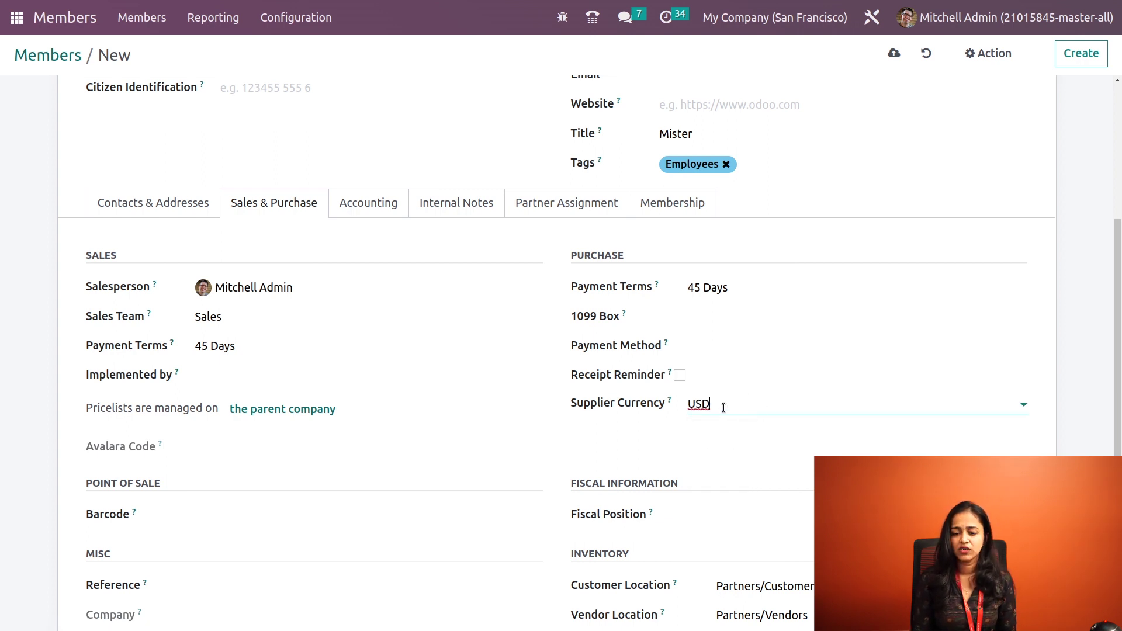
left_click_drag(722, 404, 597, 402)
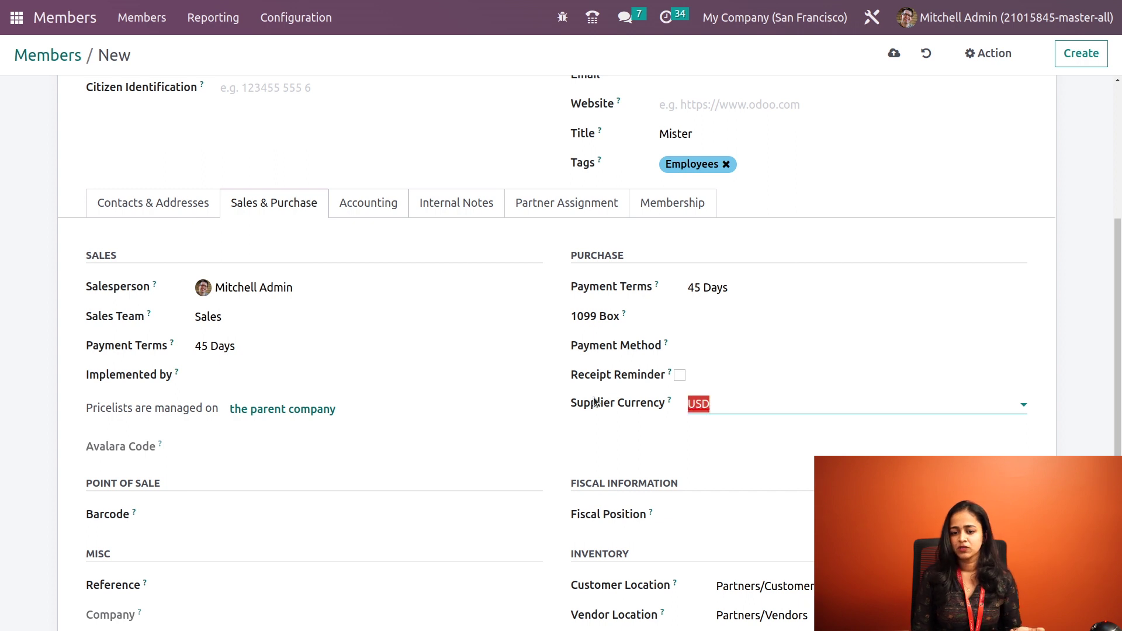
left_click(701, 435)
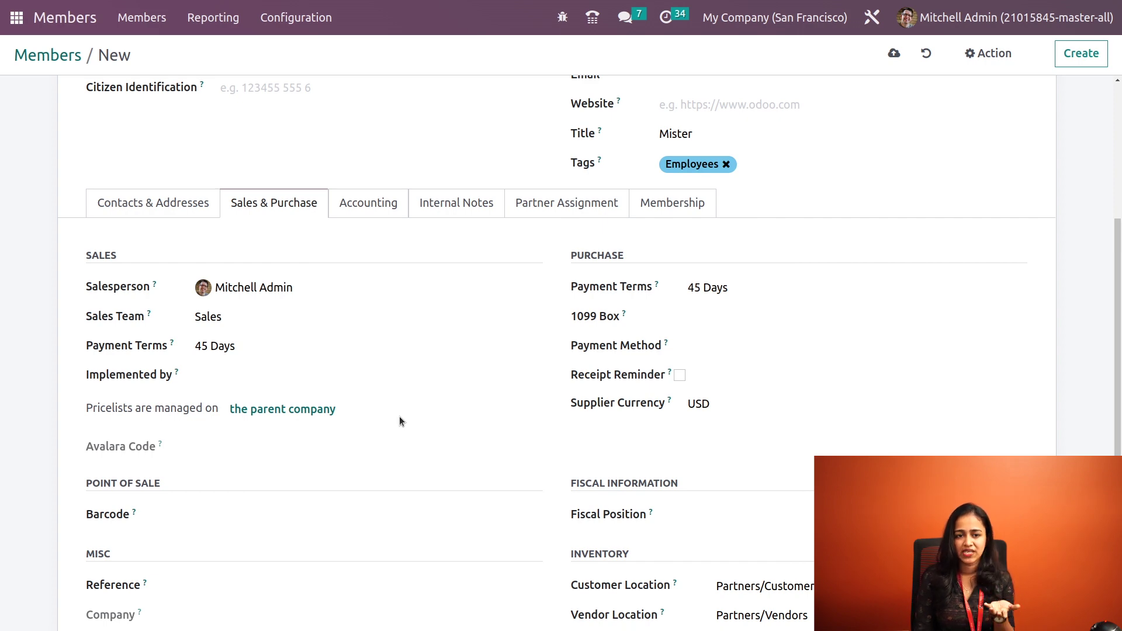
Review the member's point of sale barcode, accounting settings and internal notes sections
scroll(399, 420, "up", 5)
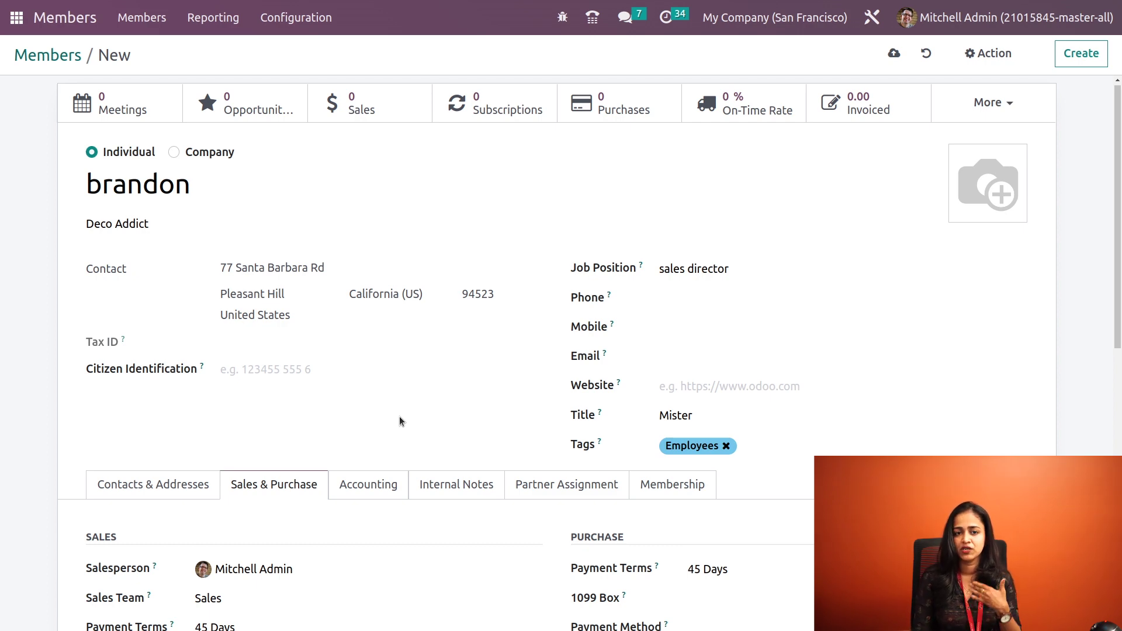
scroll(400, 420, "down", 7)
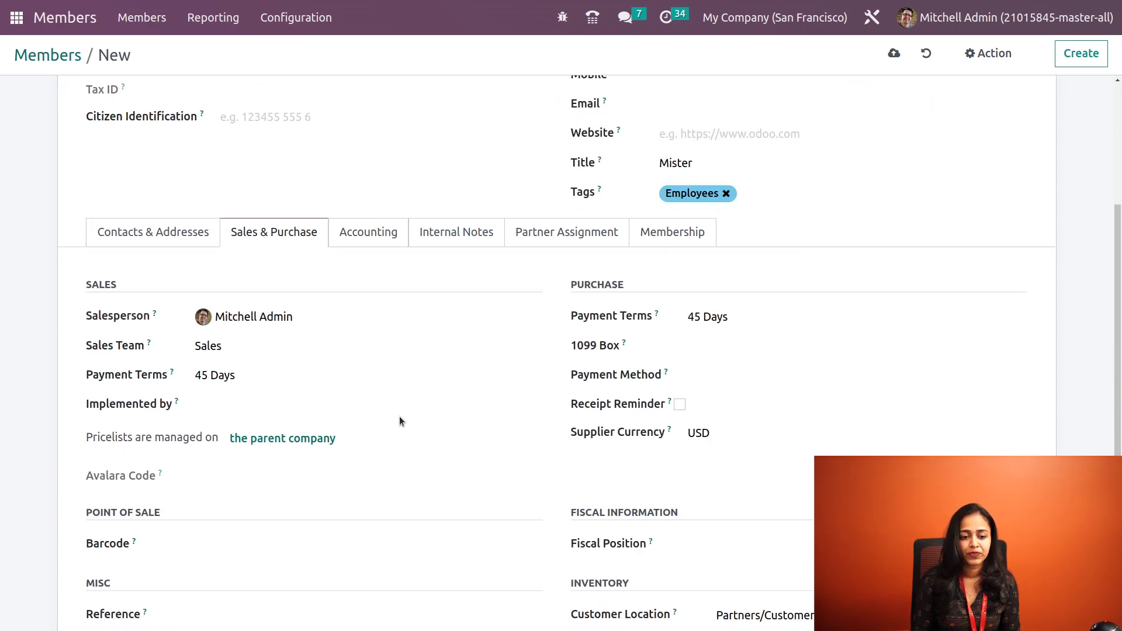
left_click(217, 372)
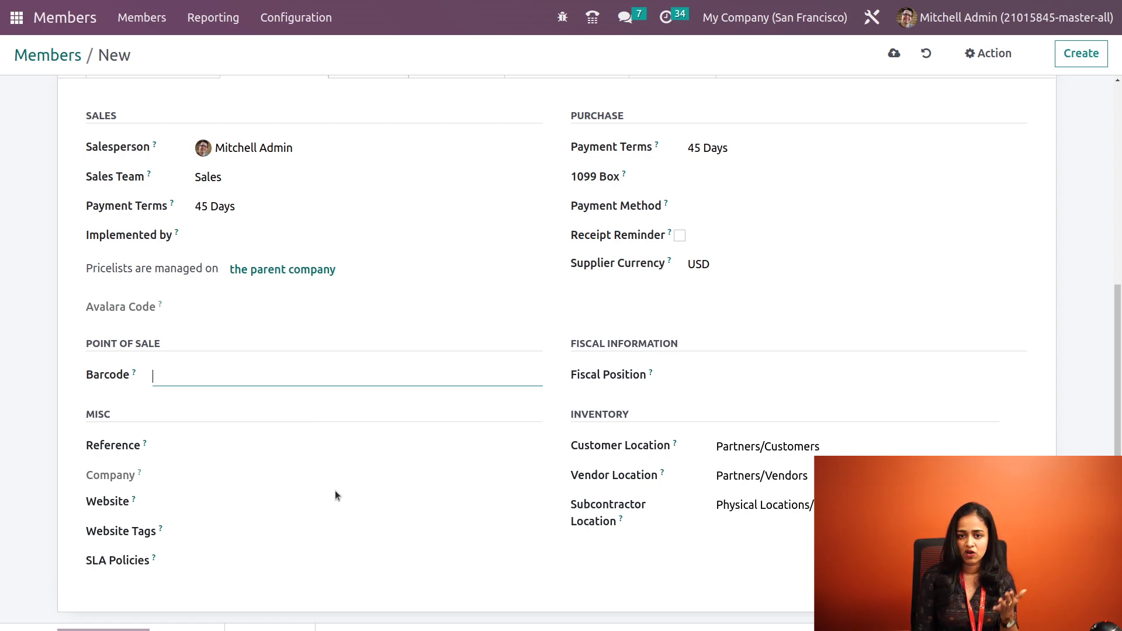
scroll(335, 490, "up", 5)
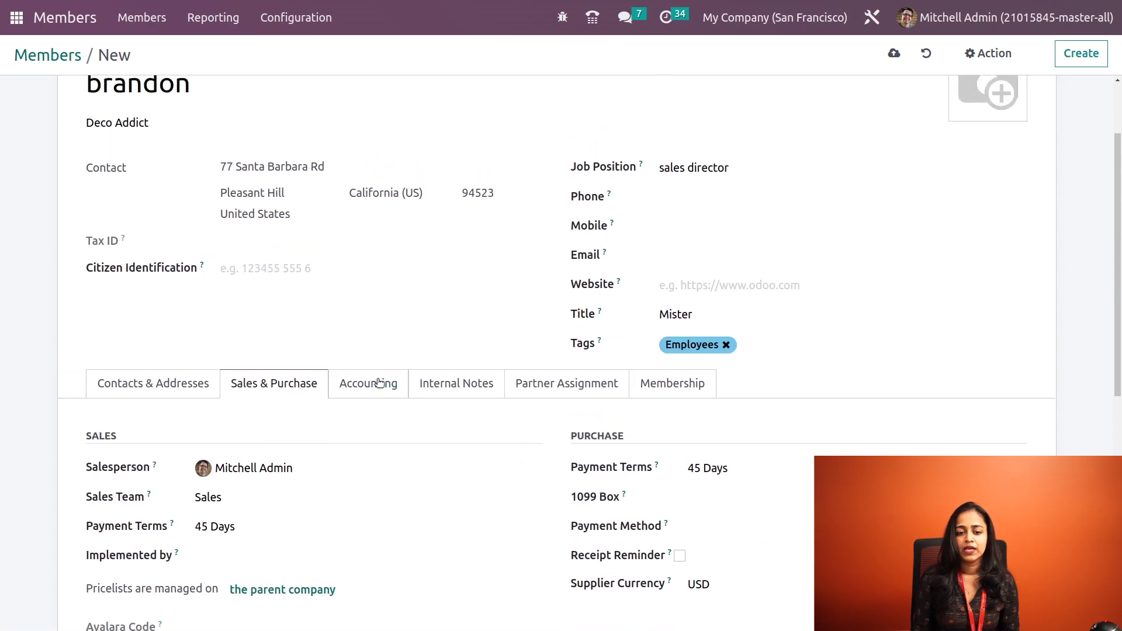
left_click(375, 387)
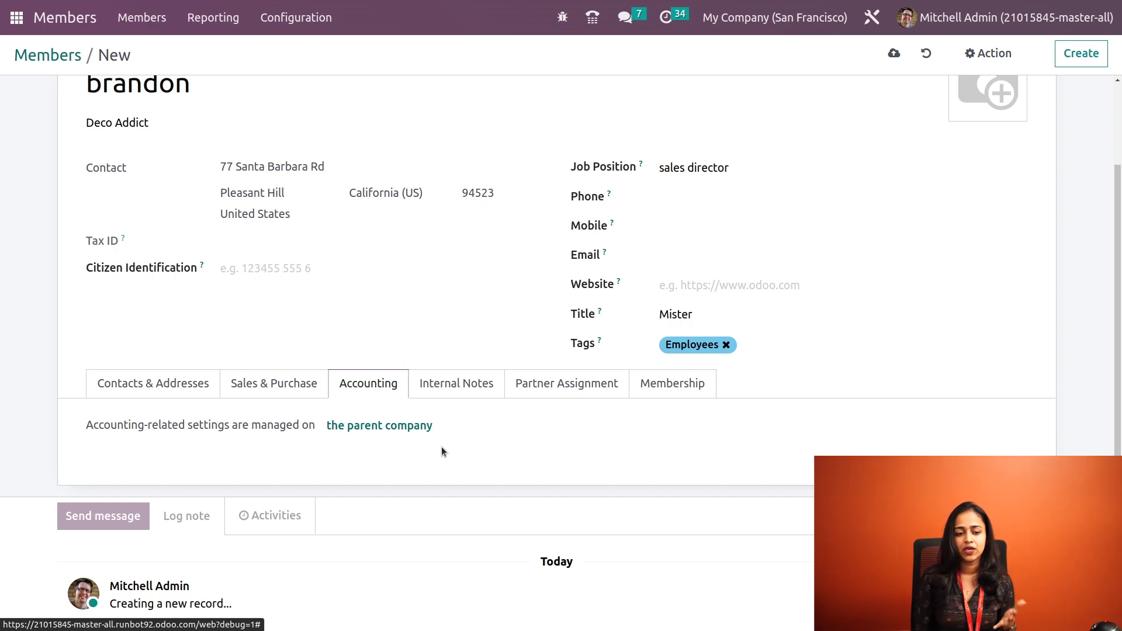
left_click(471, 386)
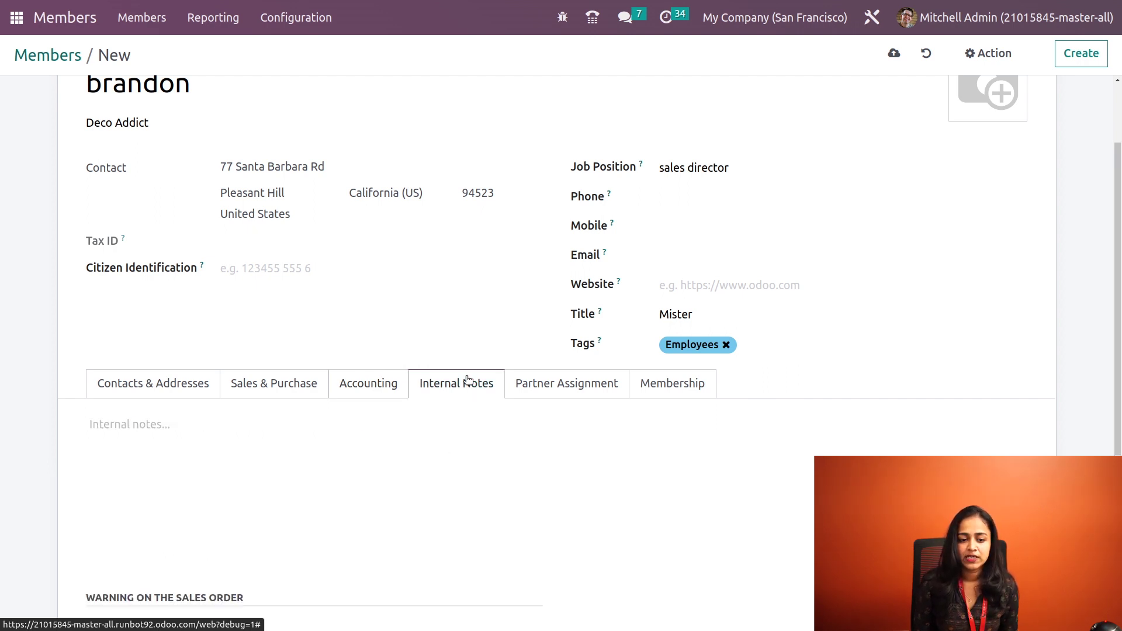
Review the member's internal notes and warning settings, and the partner level, activation and latest review date choices, without selecting any
left_click(184, 424)
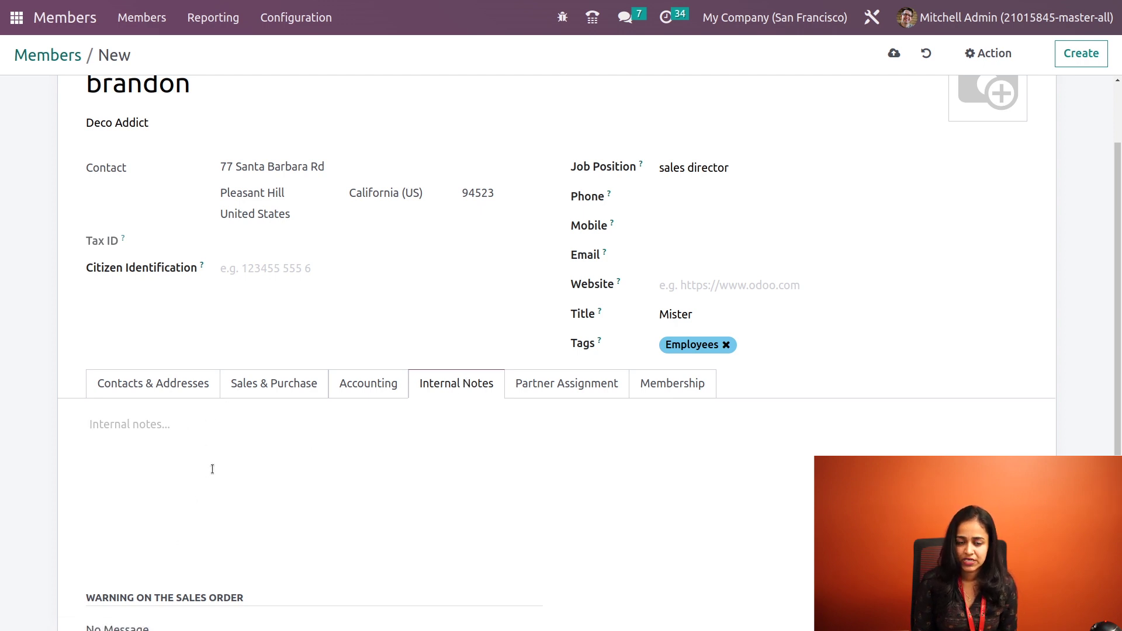
scroll(211, 497, "down", 3)
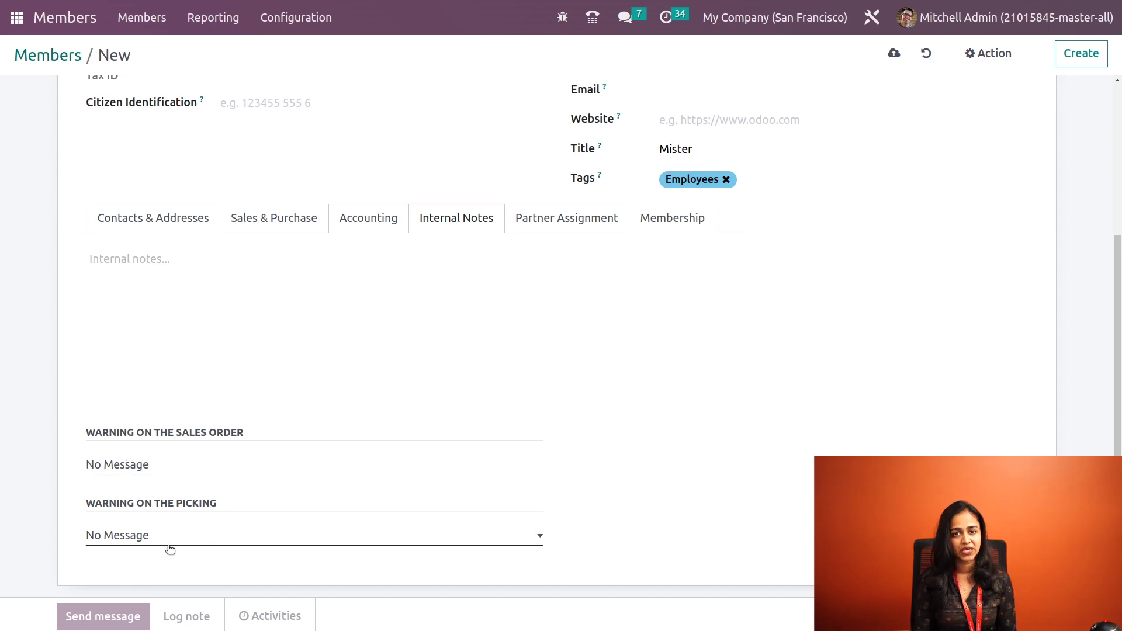
left_click(585, 218)
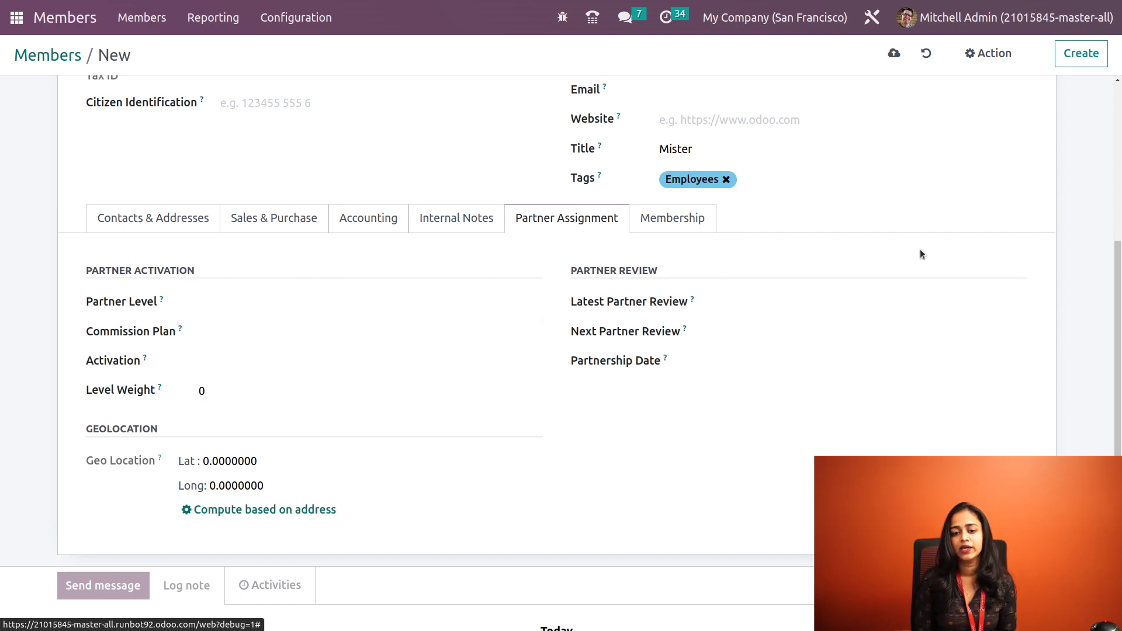
left_click(792, 307)
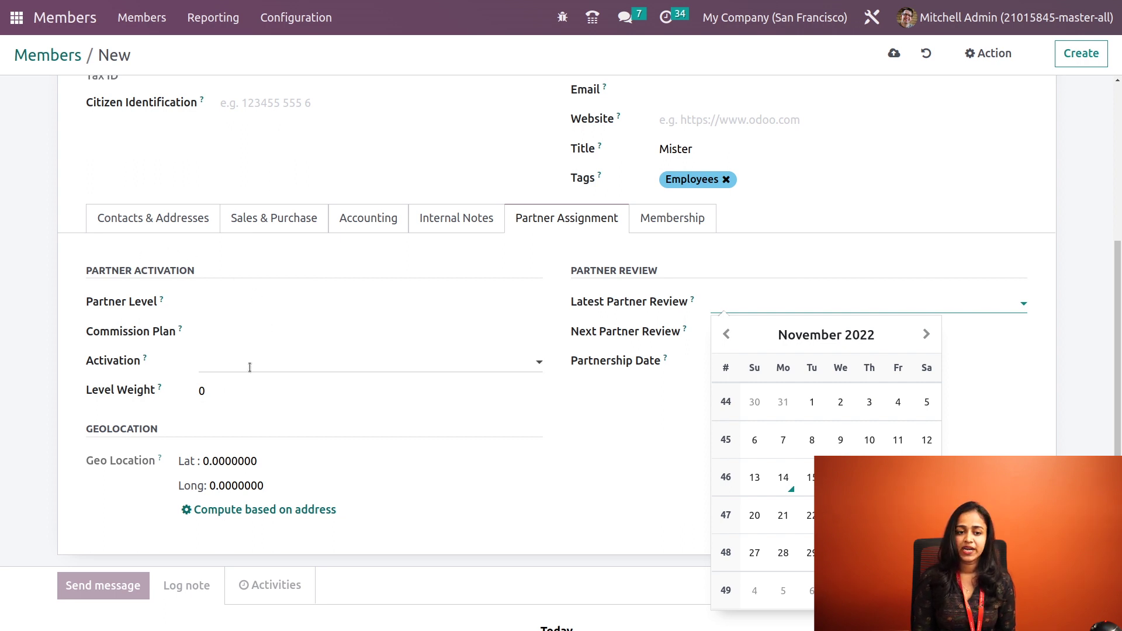
left_click(259, 307)
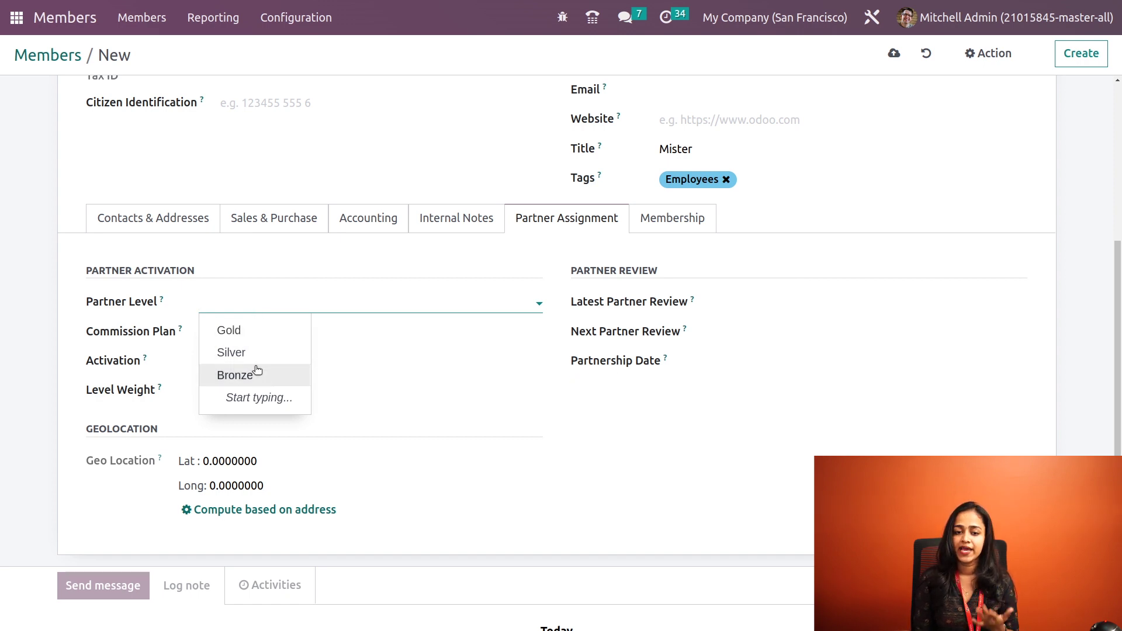
left_click(351, 355)
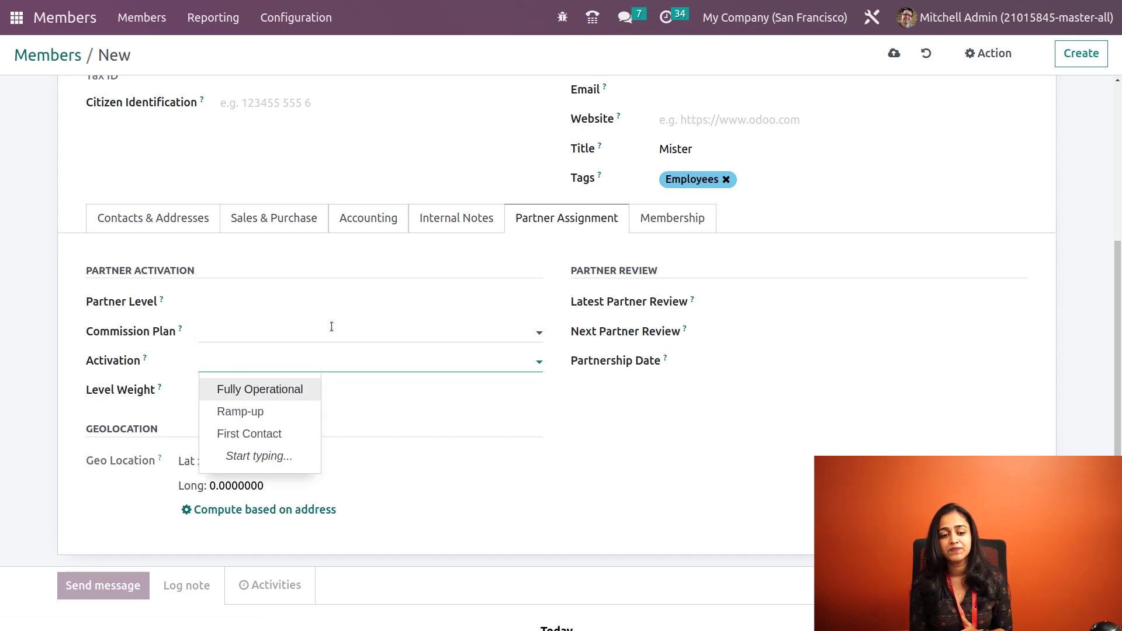
left_click(517, 411)
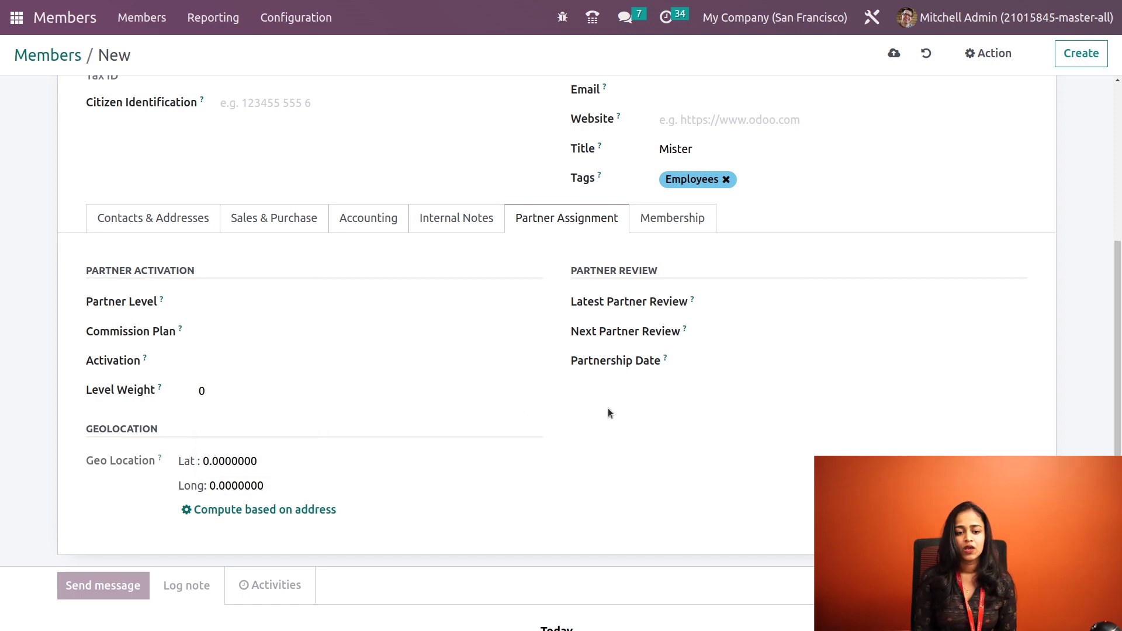
Turn off the member's Free Member option and buy the preliminary membership, creating its invoice
left_click(671, 222)
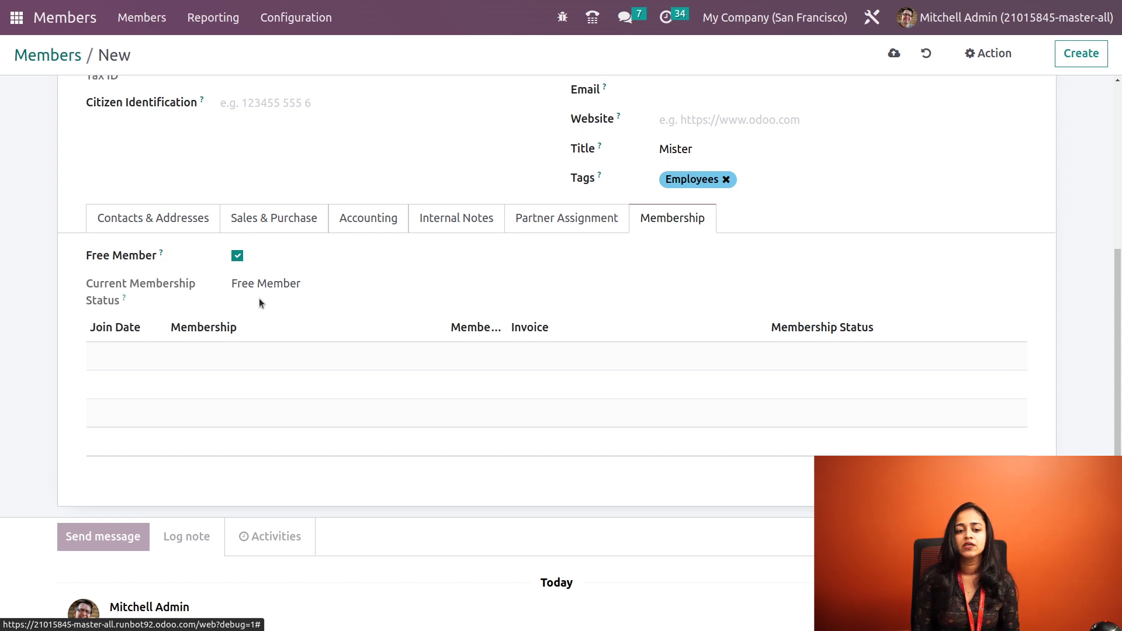
left_click(237, 256)
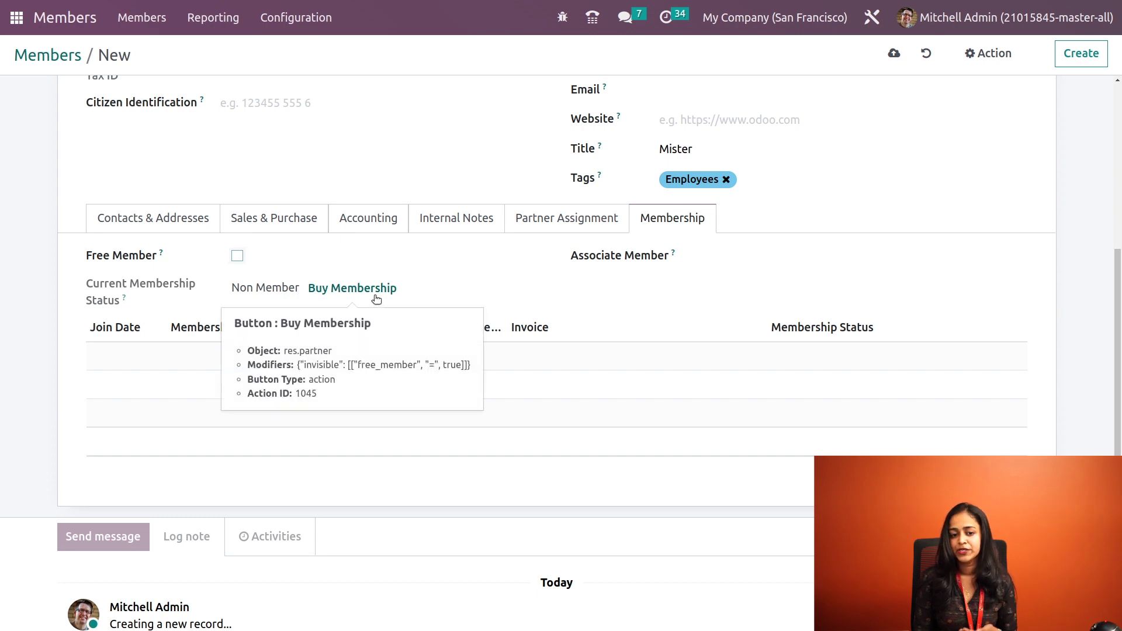
left_click(376, 297)
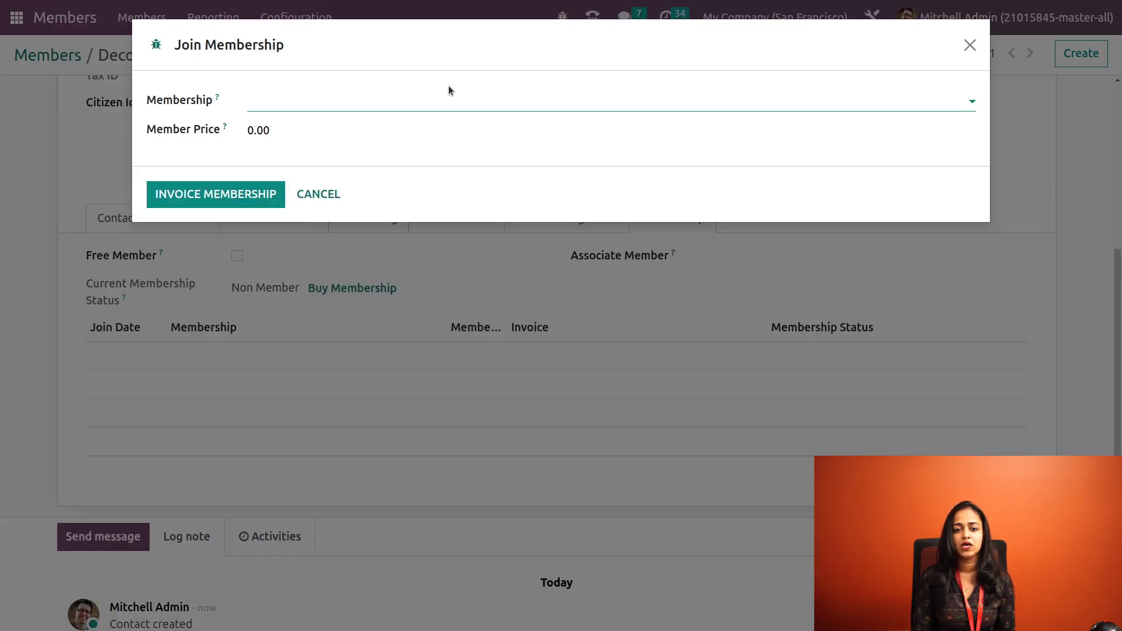
left_click(416, 96)
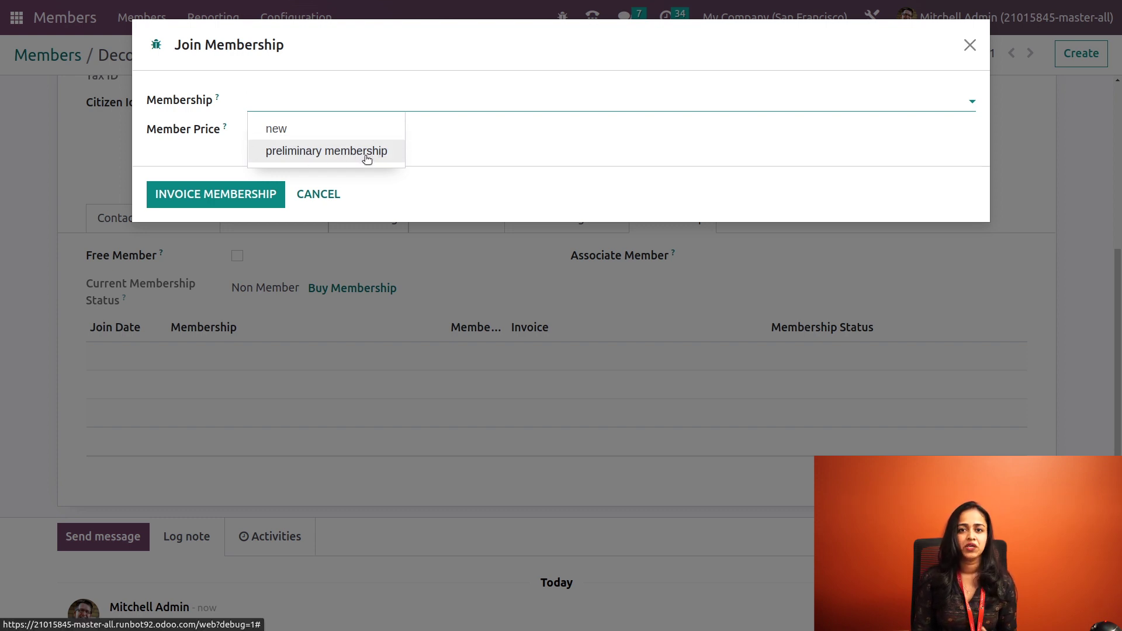
left_click(366, 156)
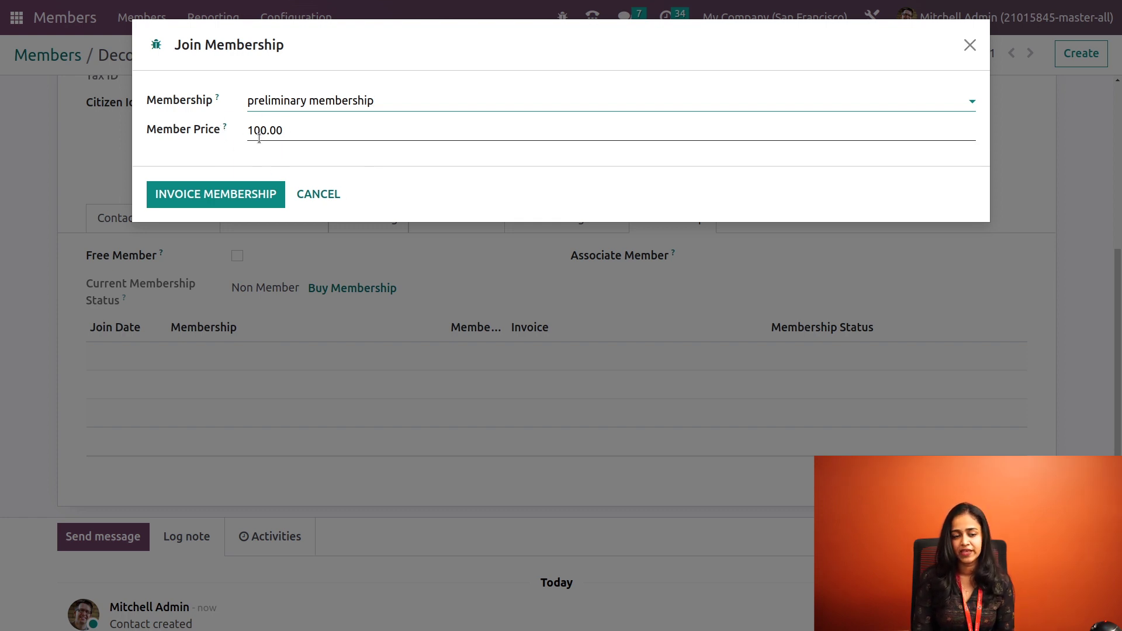
left_click(221, 200)
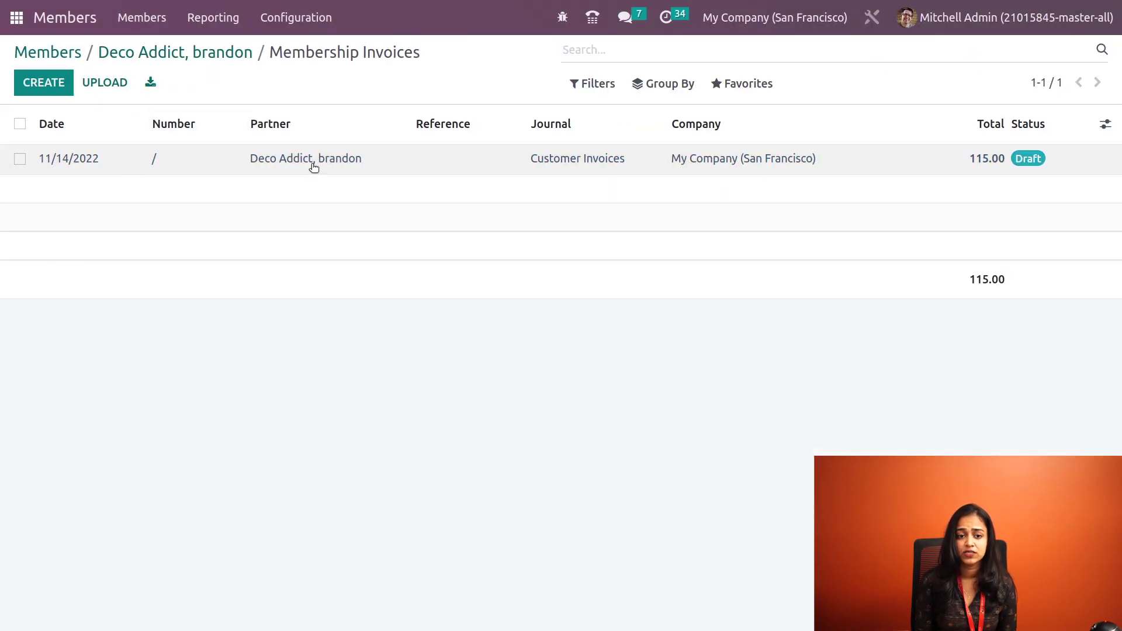
Open the member's draft membership invoice and try to confirm it
left_click(314, 168)
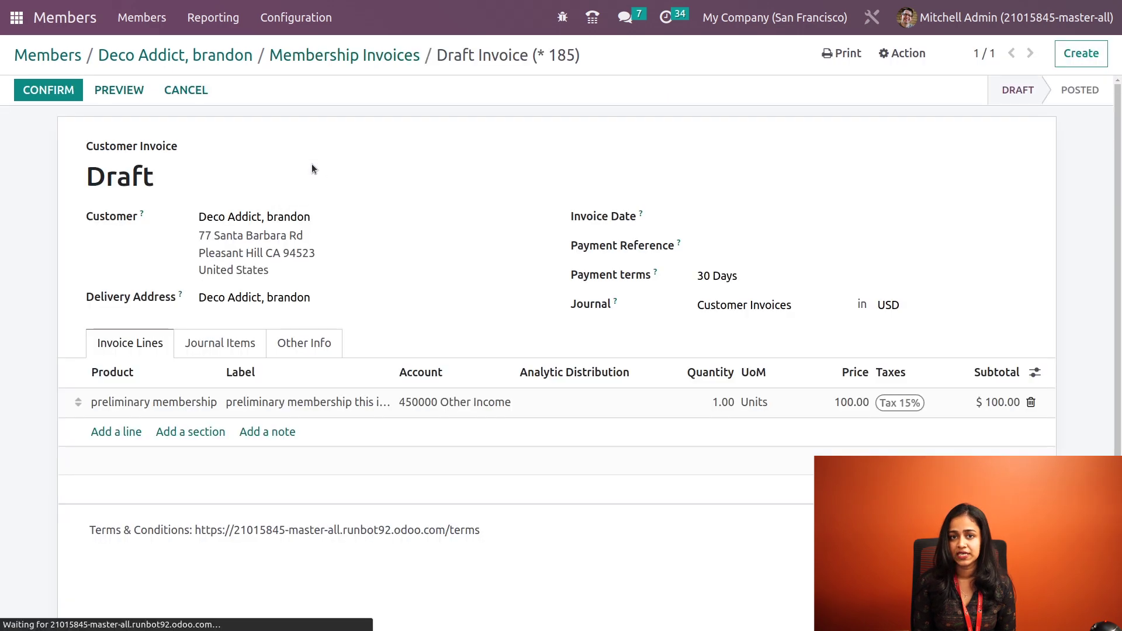
left_click(44, 93)
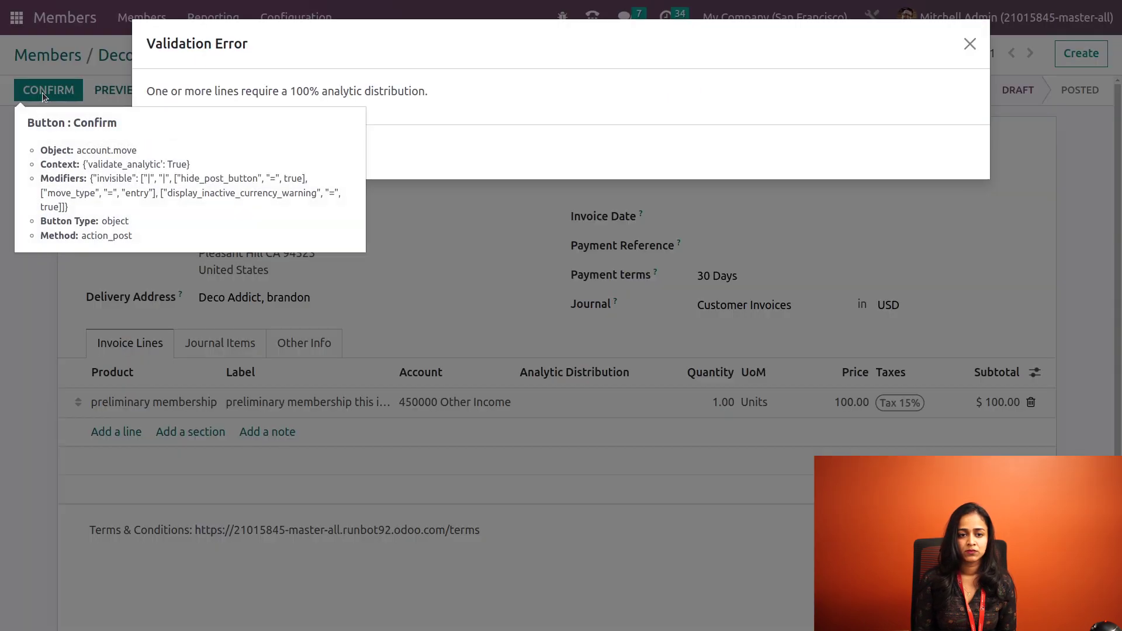
left_click(159, 154)
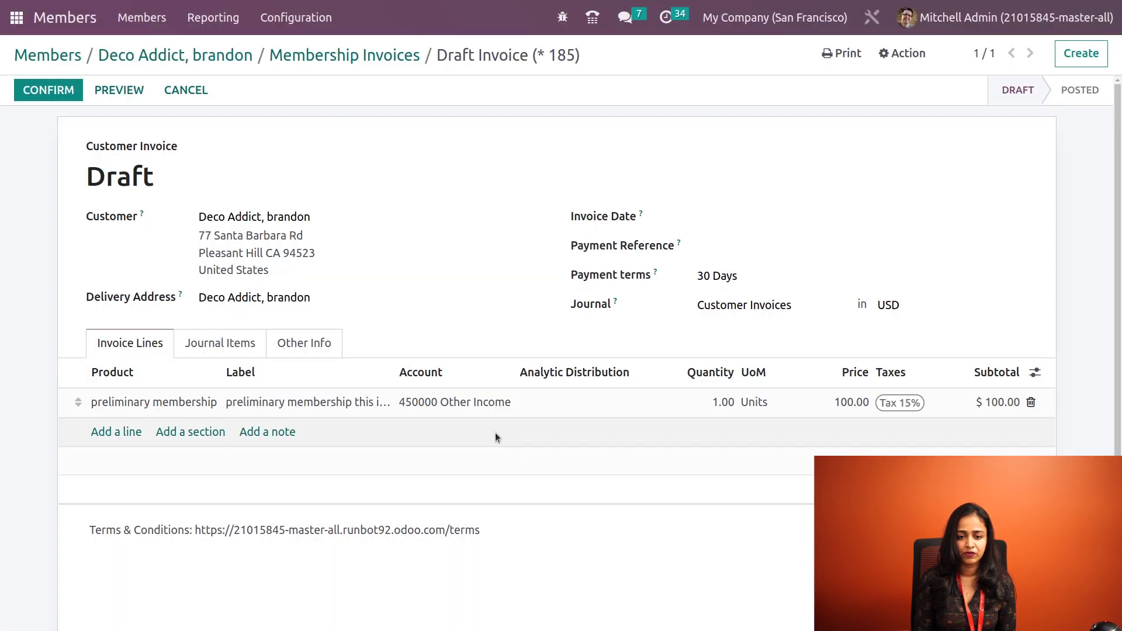
Assign the Operating Costs internal analytic account at 100% to the preliminary membership line and confirm the invoice
left_click(608, 406)
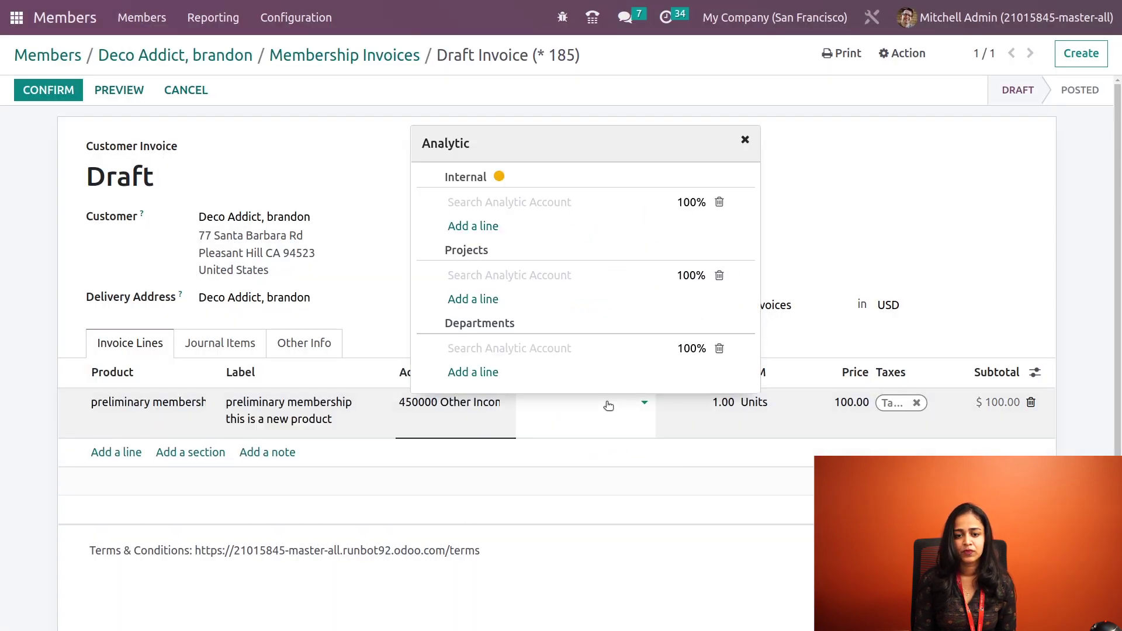
left_click(494, 208)
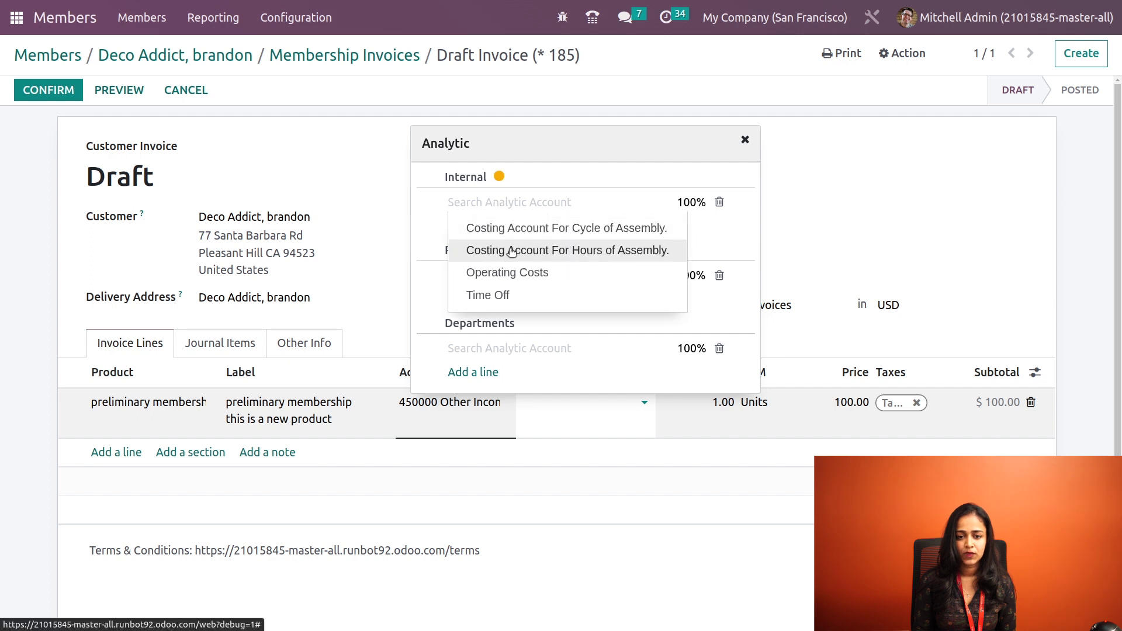
left_click(506, 273)
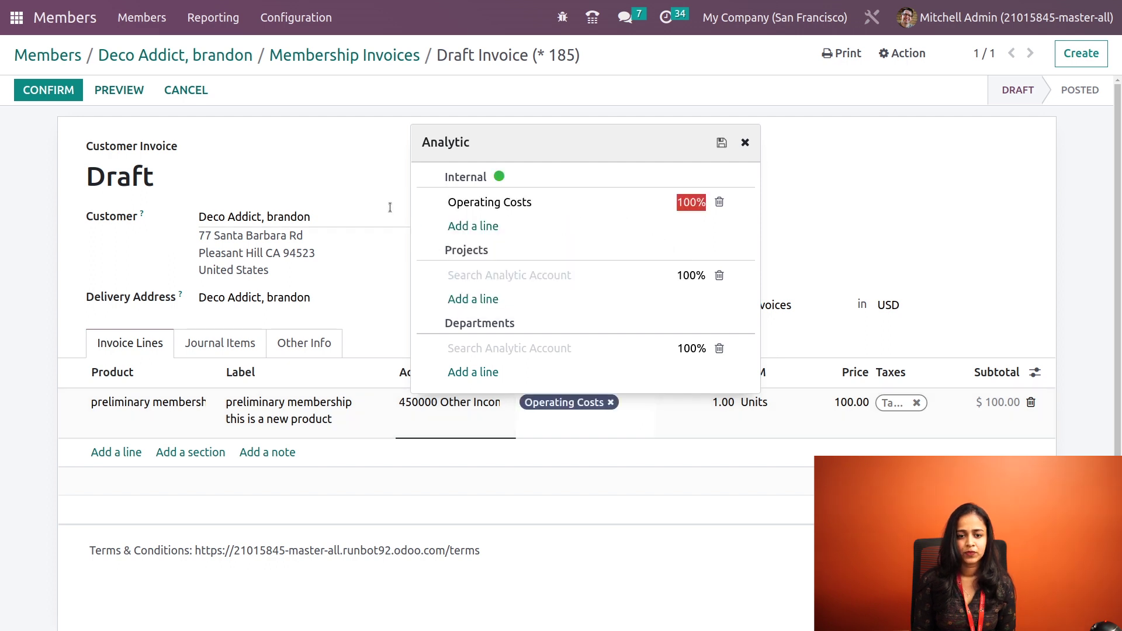
left_click(390, 208)
left_click(32, 92)
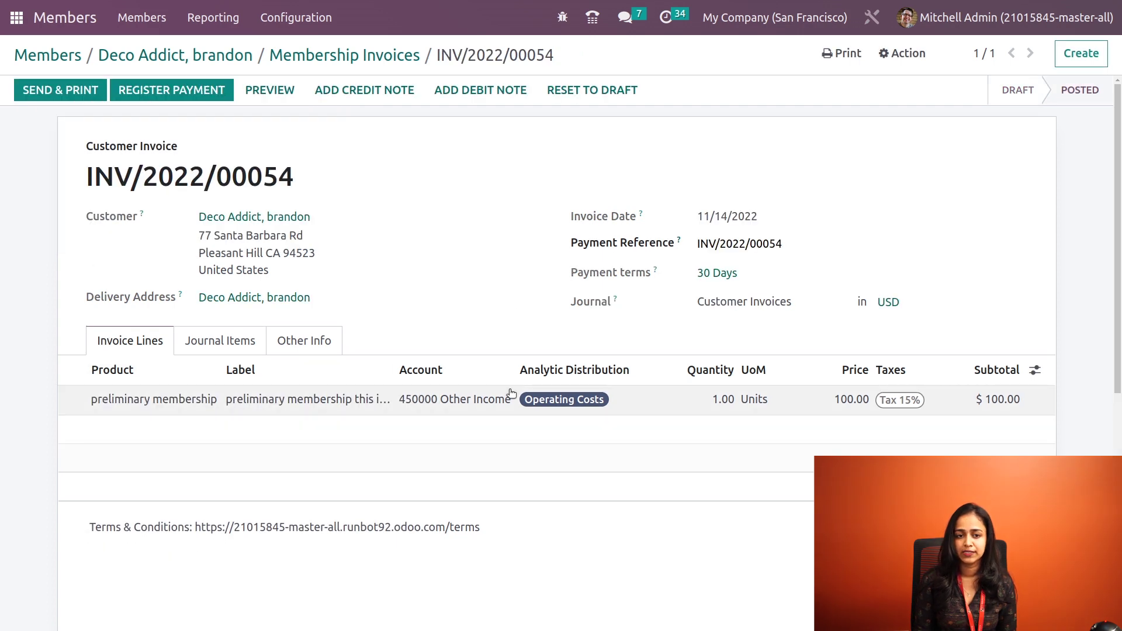
Register the invoice's payment in the Bank journal with the Manual method, and return to the member's record
left_click(156, 95)
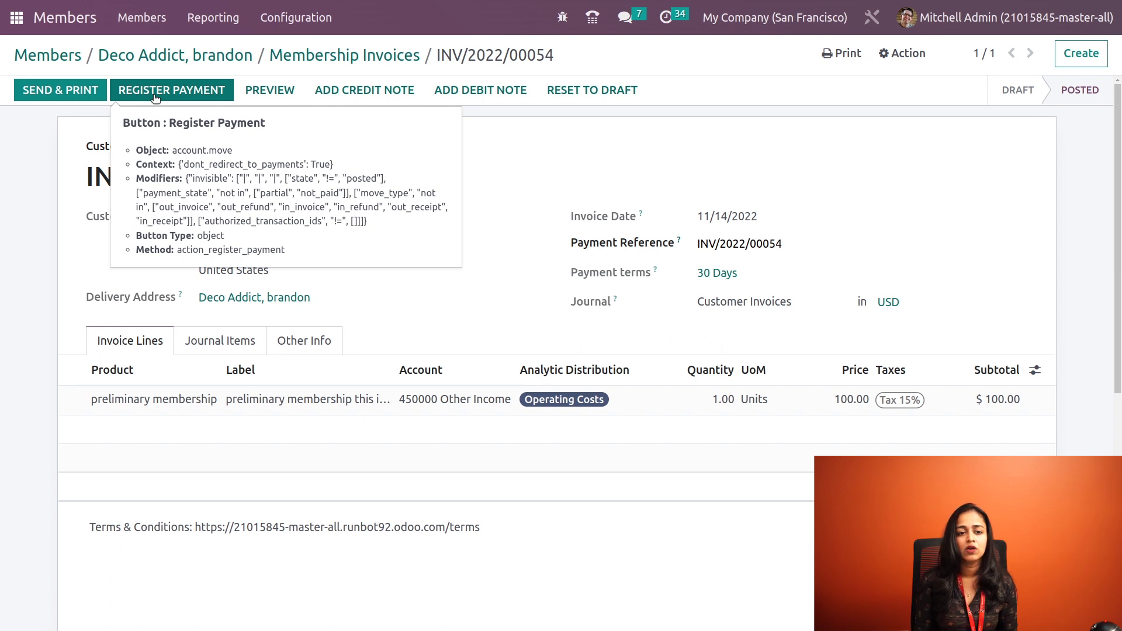
left_click(155, 96)
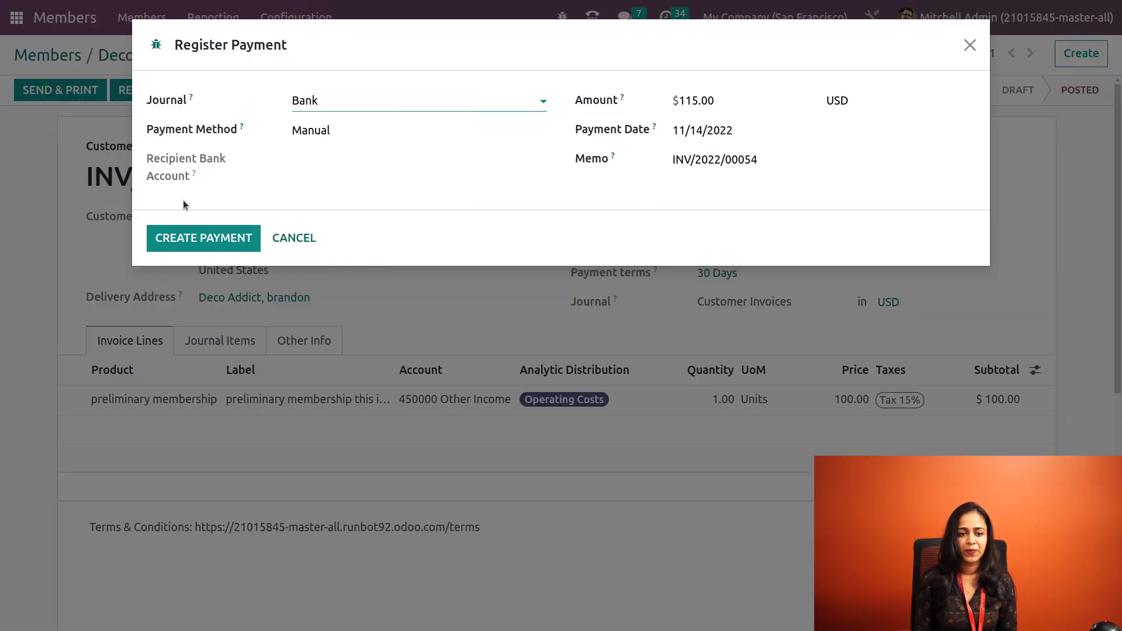
left_click(195, 239)
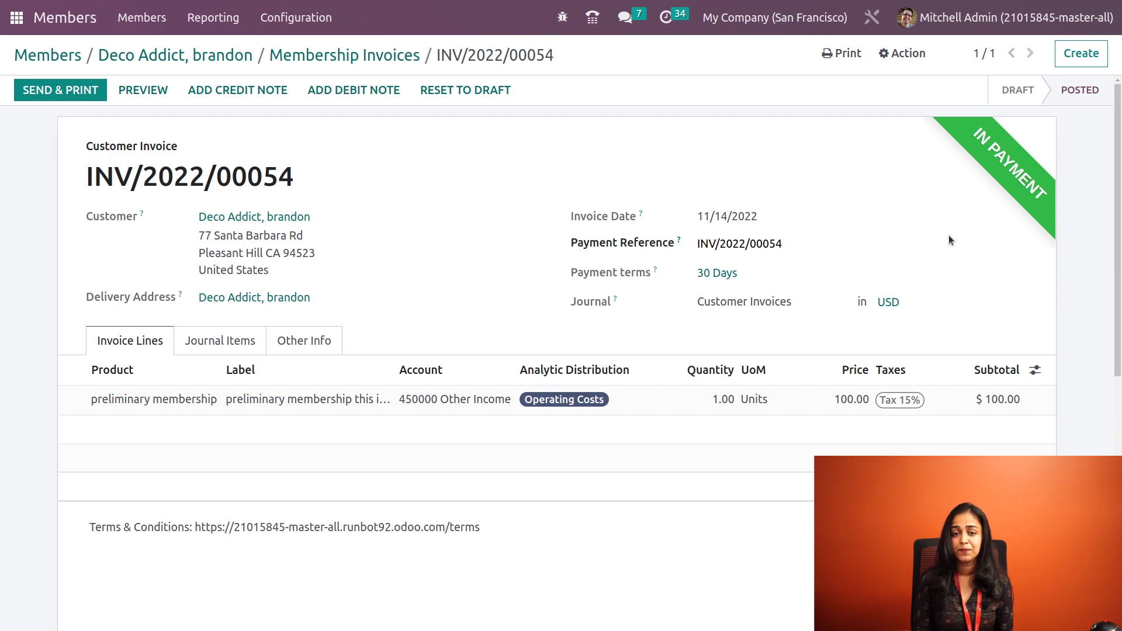
left_click(159, 58)
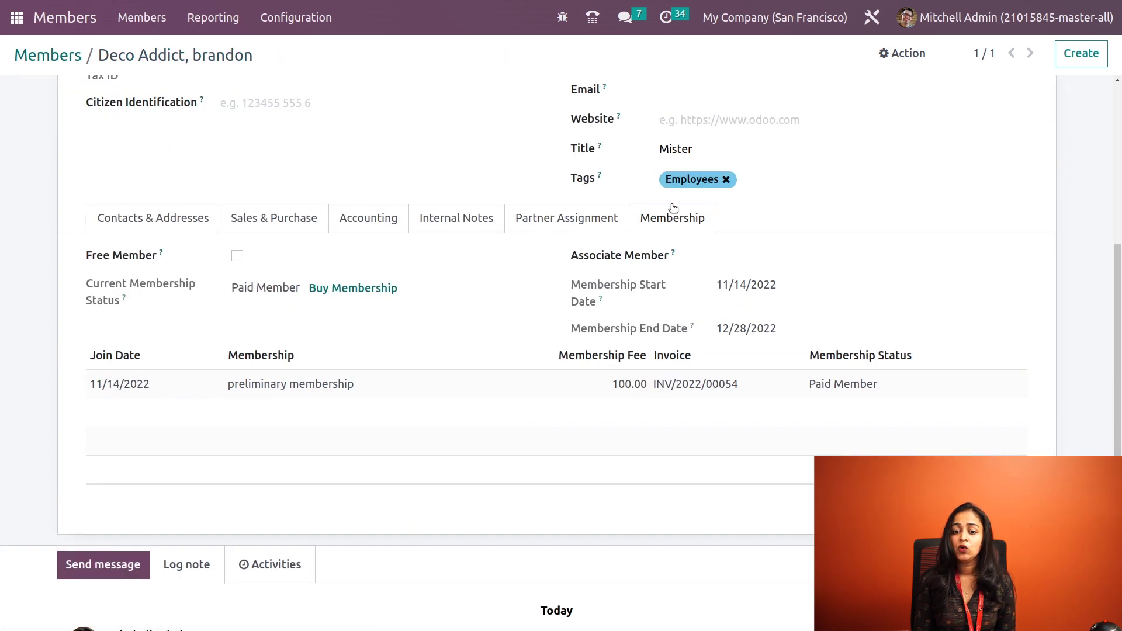
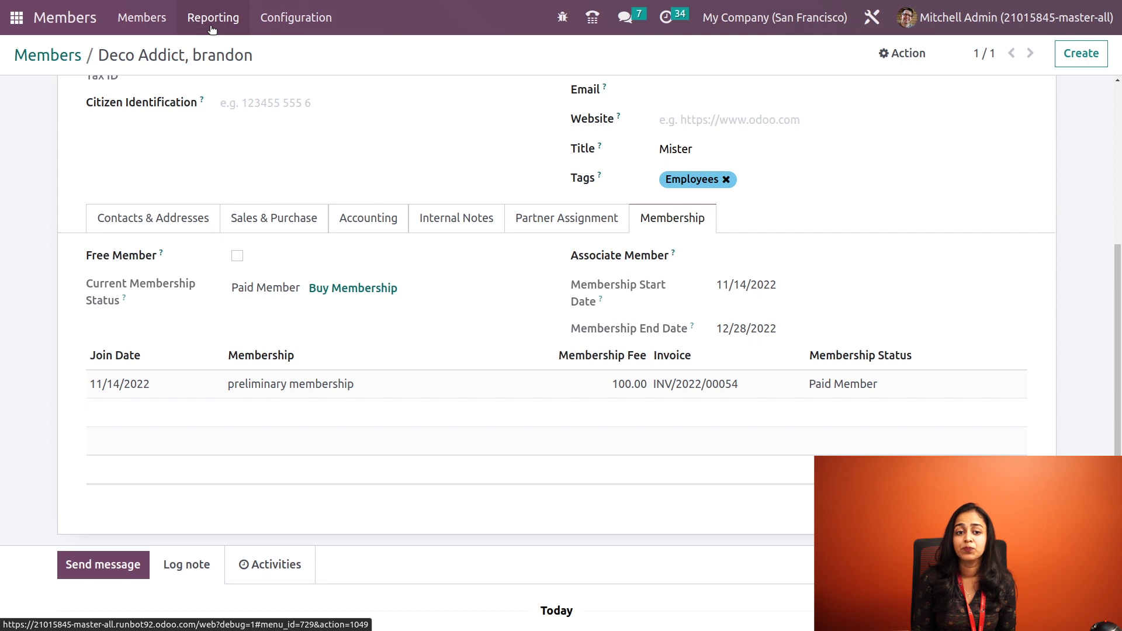
Open the members analysis report, compare its bar, line and pie charts, and try descending and ascending order on the line chart
left_click(212, 29)
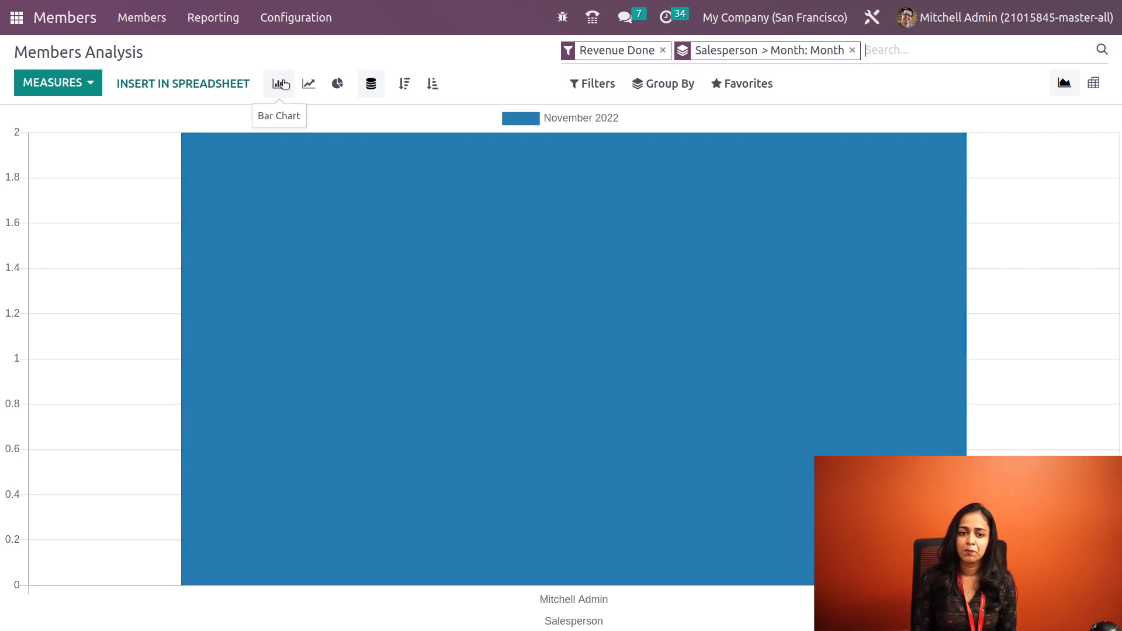
left_click(279, 84)
left_click(307, 83)
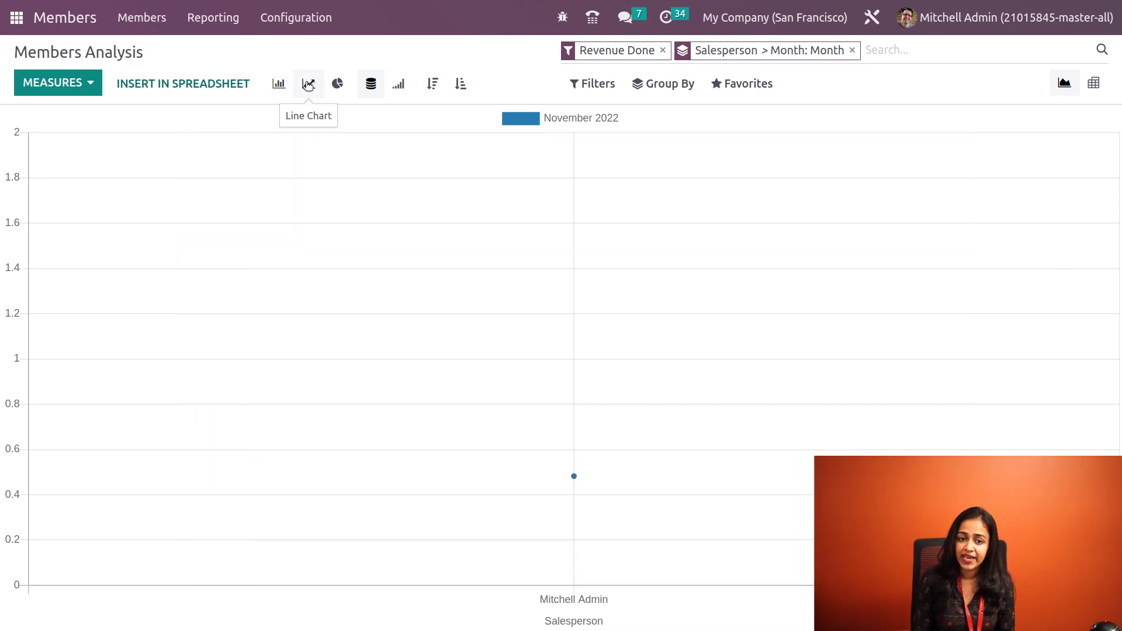
left_click(339, 85)
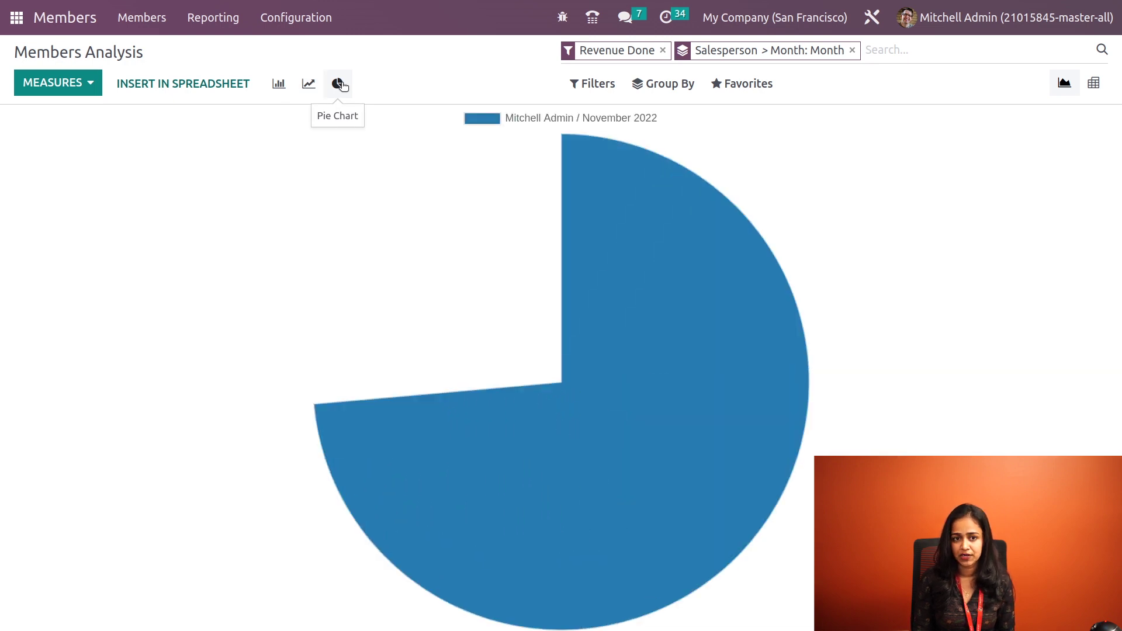
left_click(280, 85)
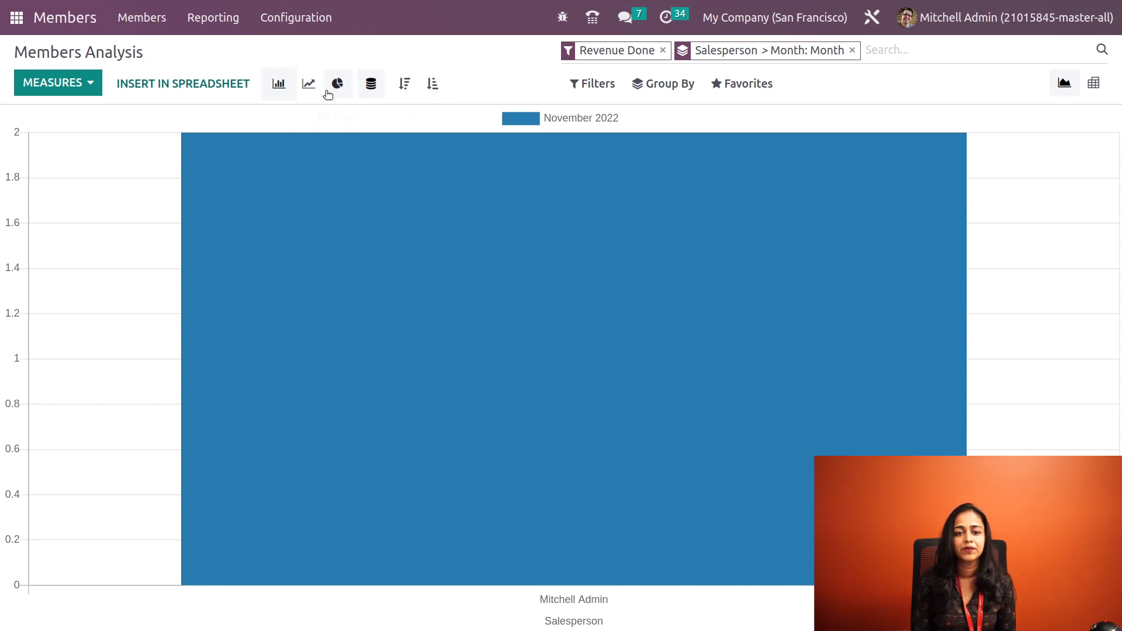
left_click(309, 87)
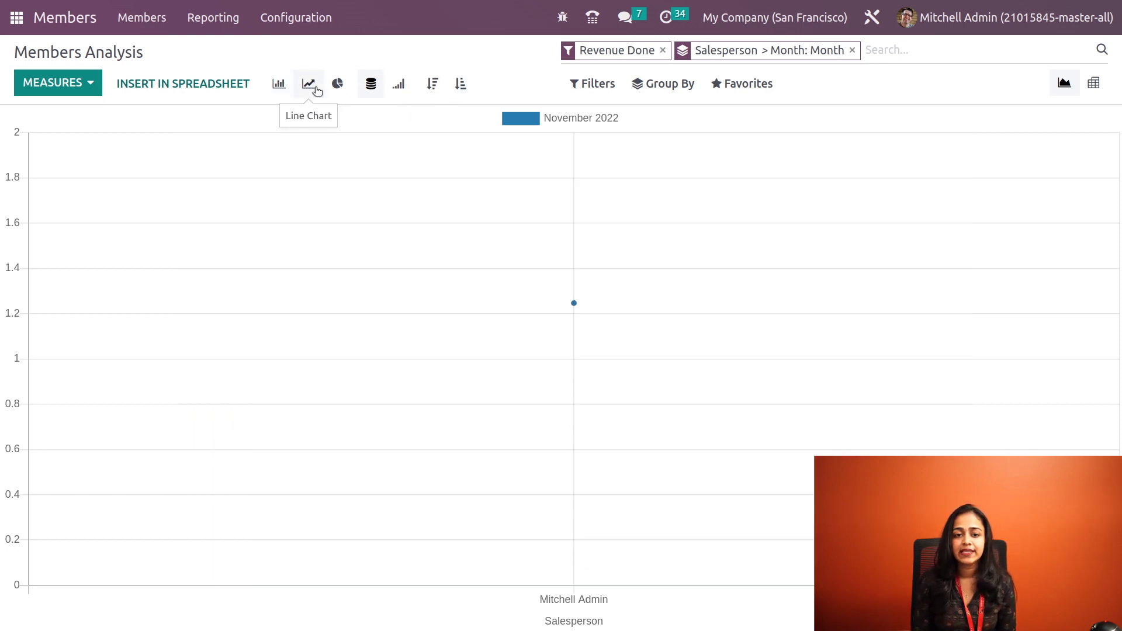
left_click(432, 85)
left_click(461, 82)
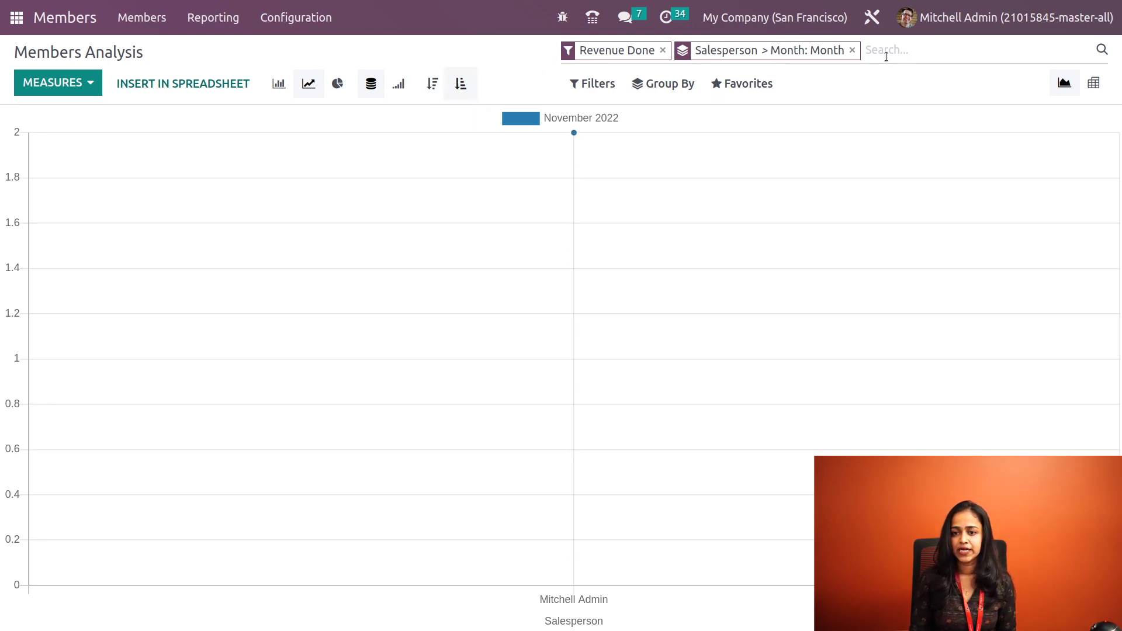
Clear the Revenue Done filter and the salesperson and month grouping, and view the analysis as a pie chart and a pivot table
key("BackSpace")
key("BackSpace")
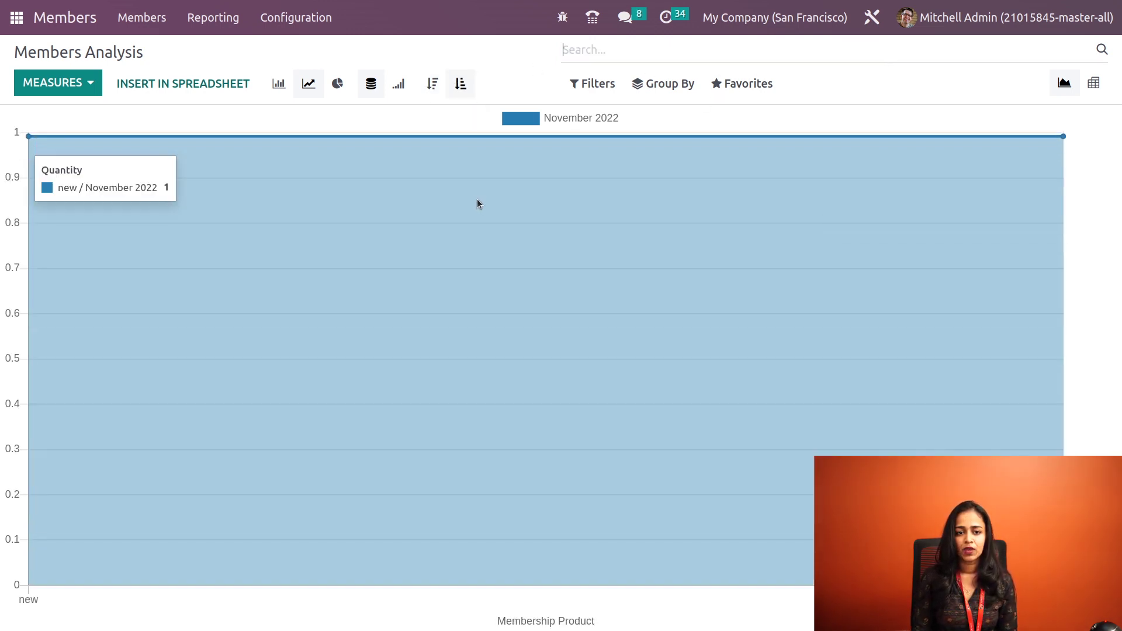
left_click(337, 84)
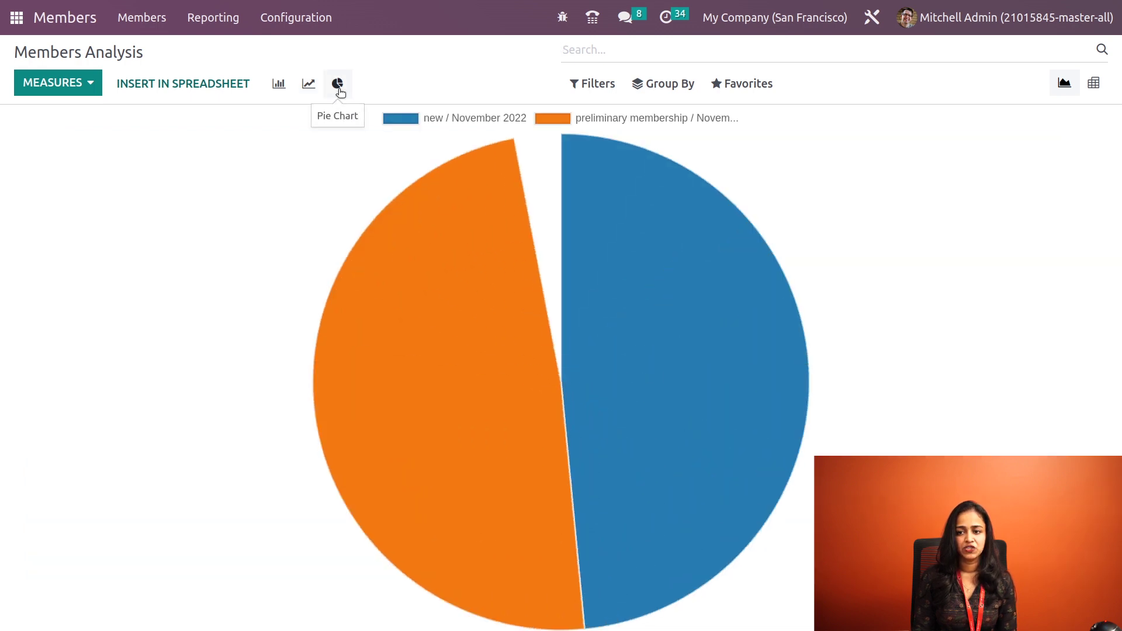
left_click(1094, 86)
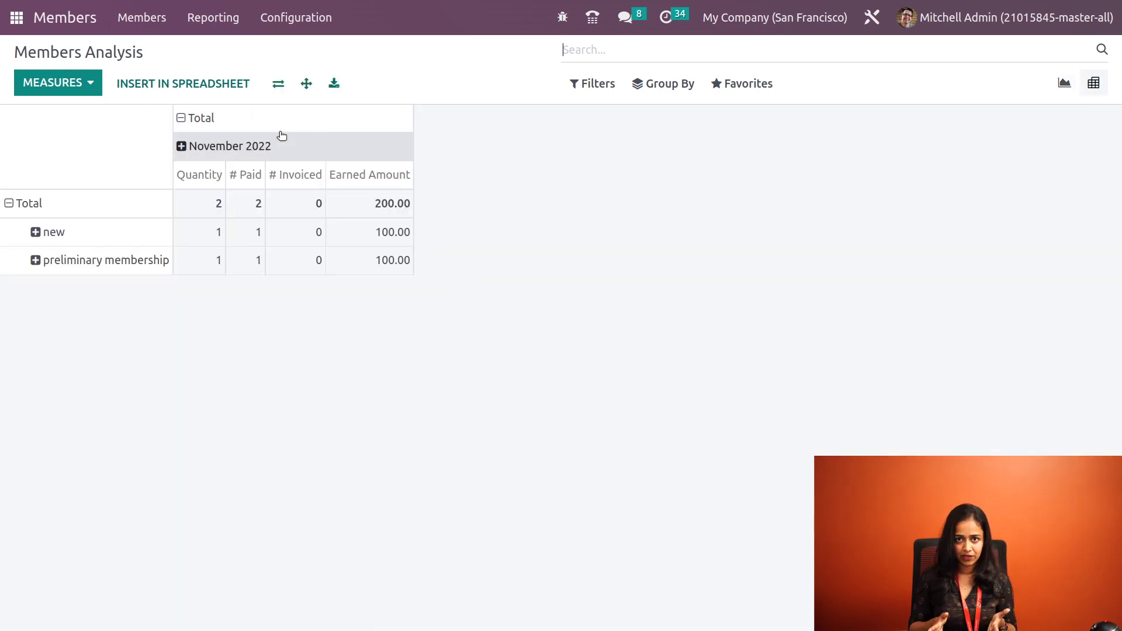
Review the filter, grouping and favorites options available for the members analysis pivot table
left_click(611, 85)
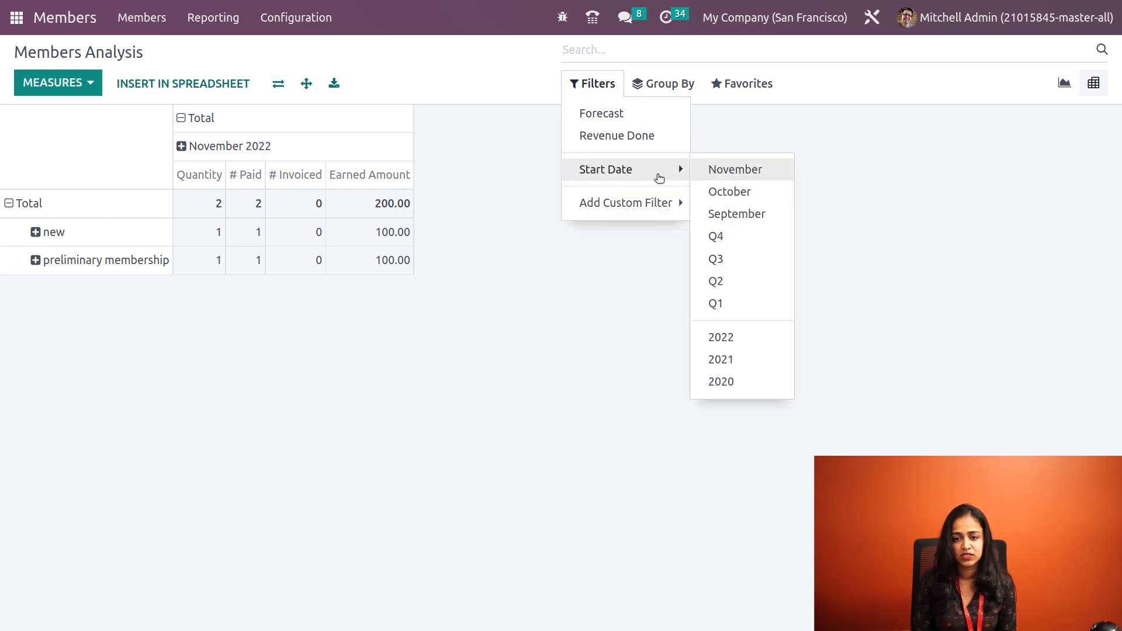
left_click(672, 90)
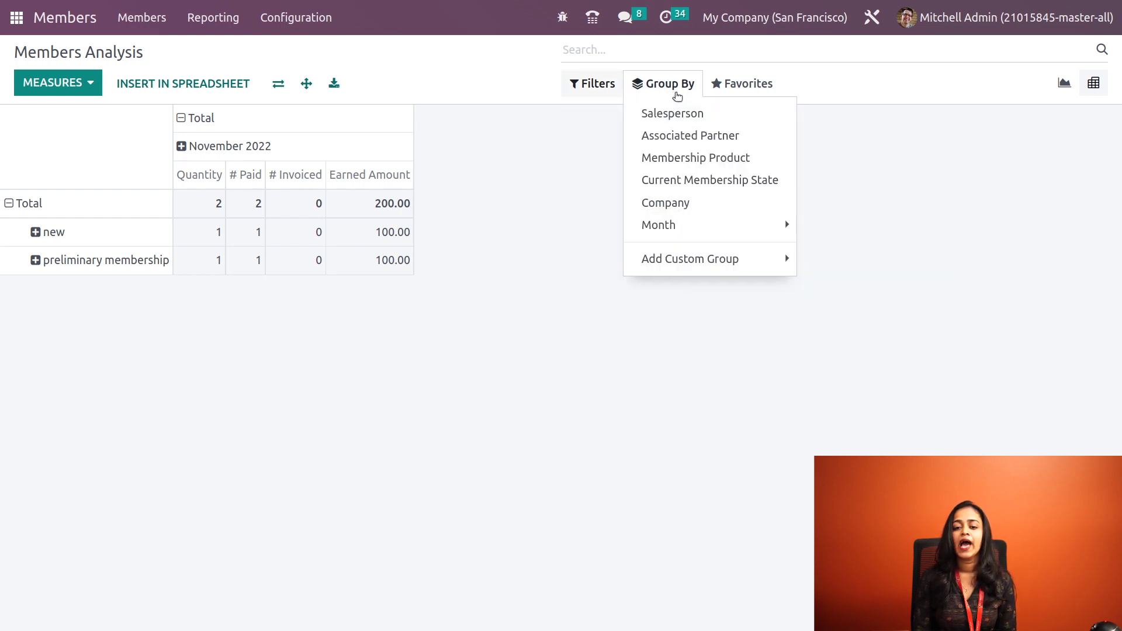
left_click(751, 84)
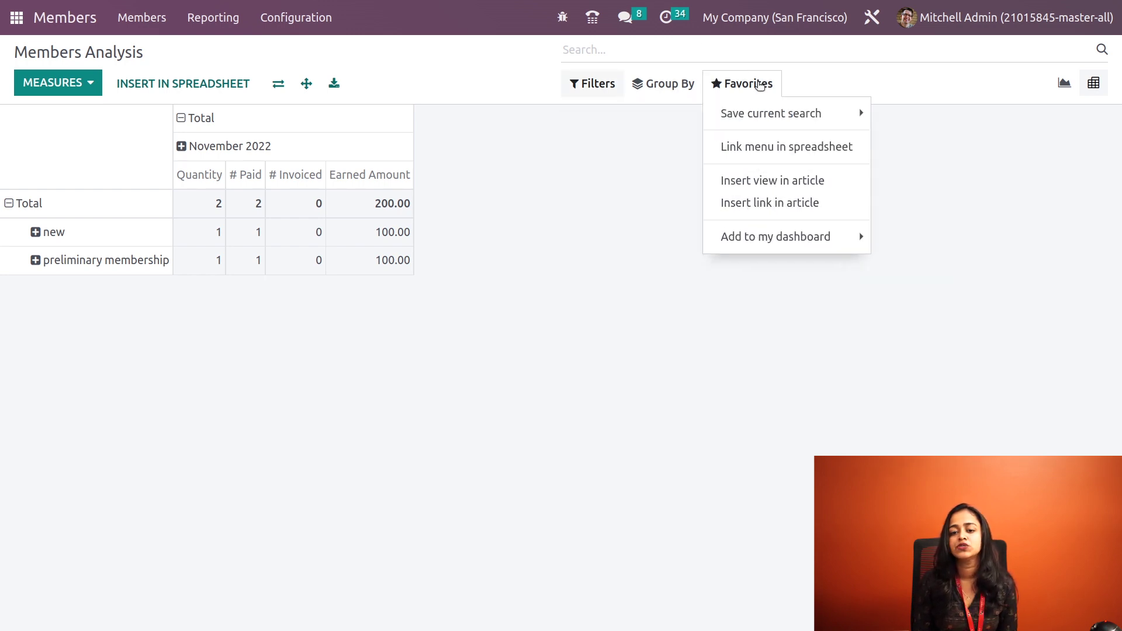
left_click(754, 113)
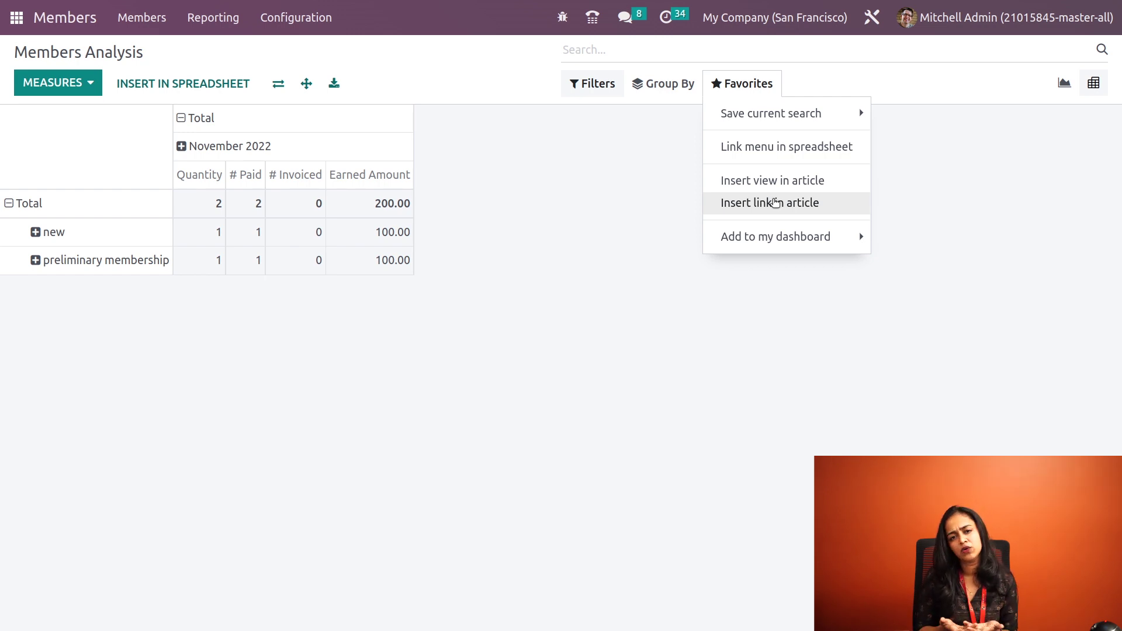
left_click(619, 274)
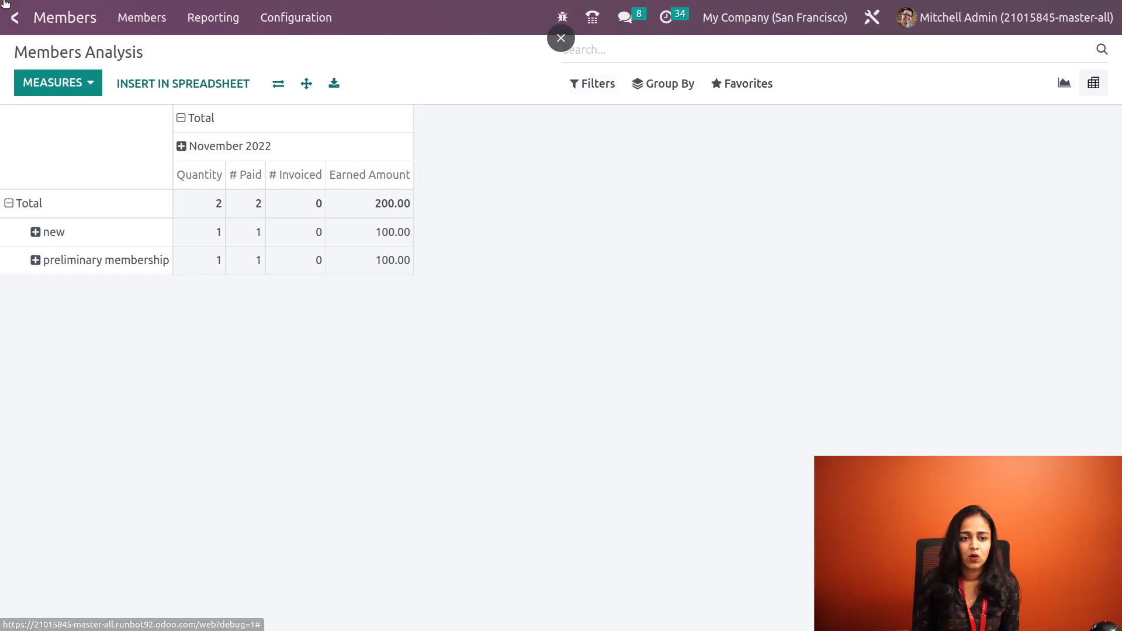
Review the measures offered for the pivot table and the pie chart, and return to the members overview
left_click(61, 82)
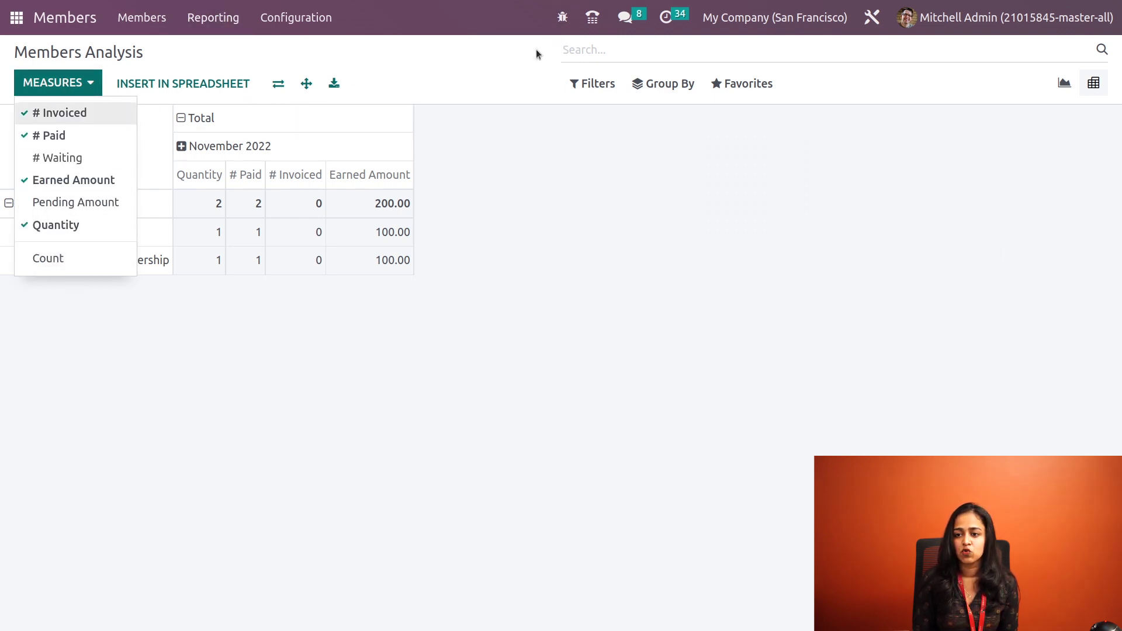
left_click(1063, 84)
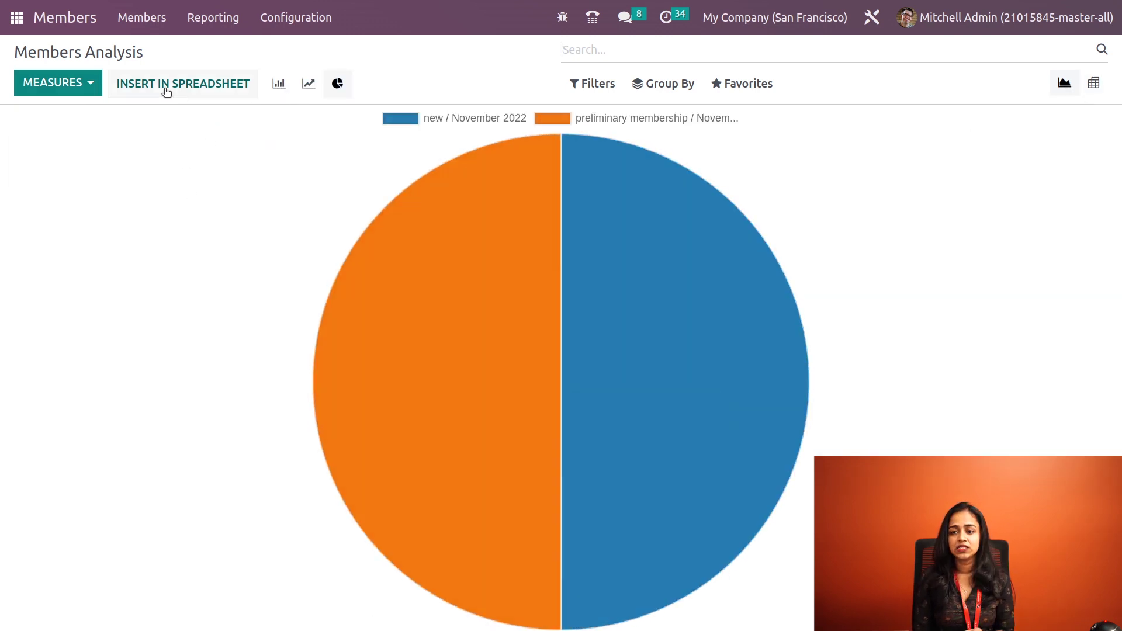
left_click(68, 82)
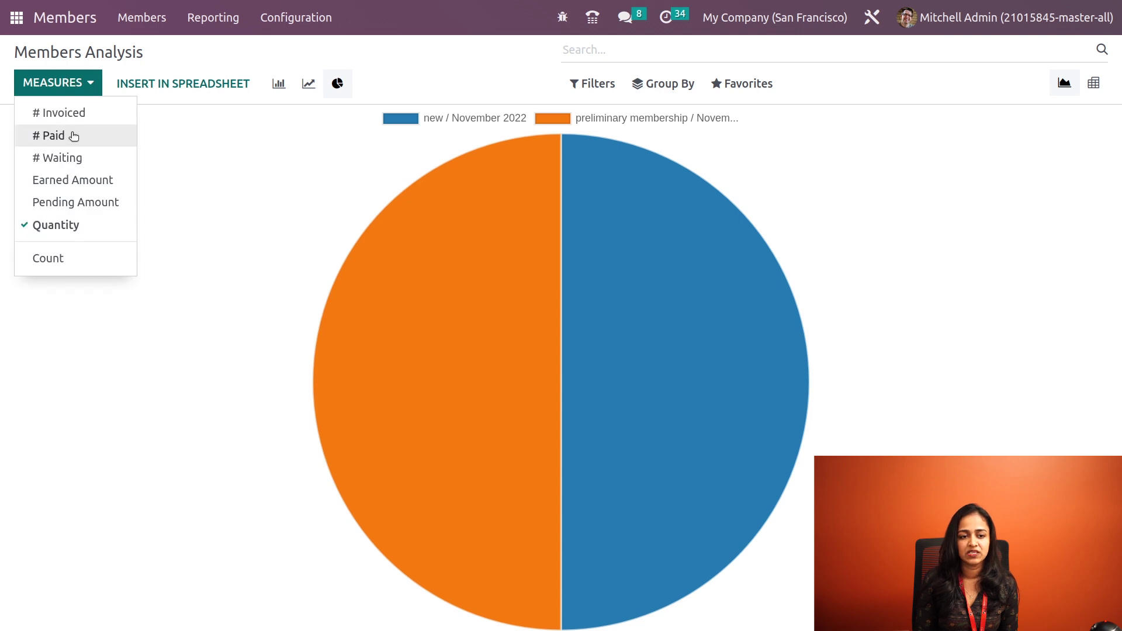
left_click(82, 186)
left_click(208, 218)
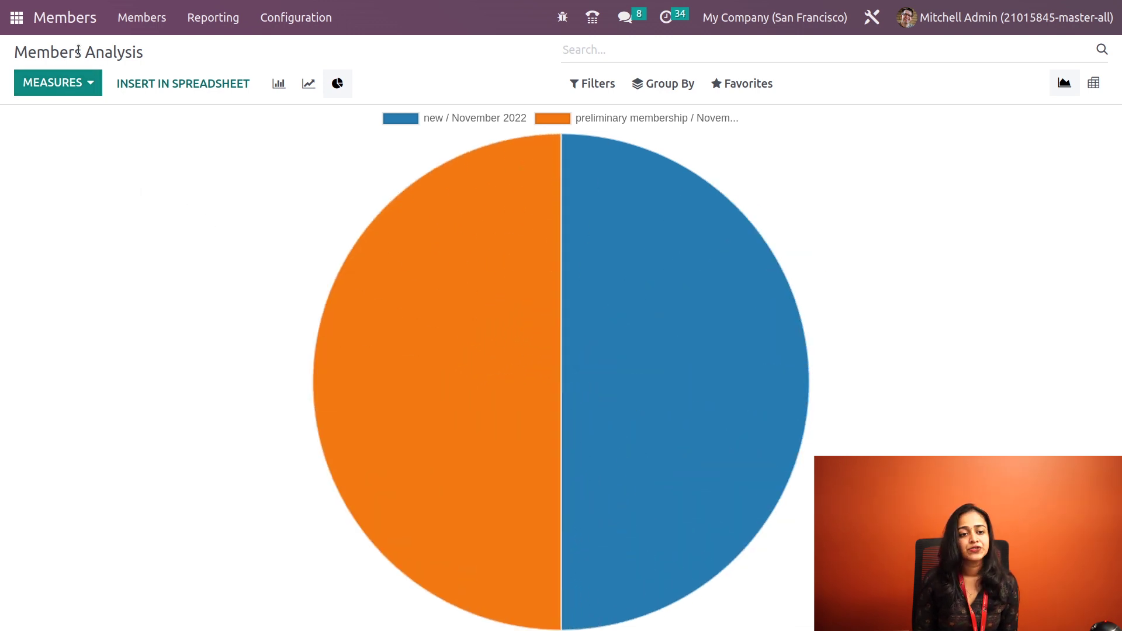
left_click(80, 22)
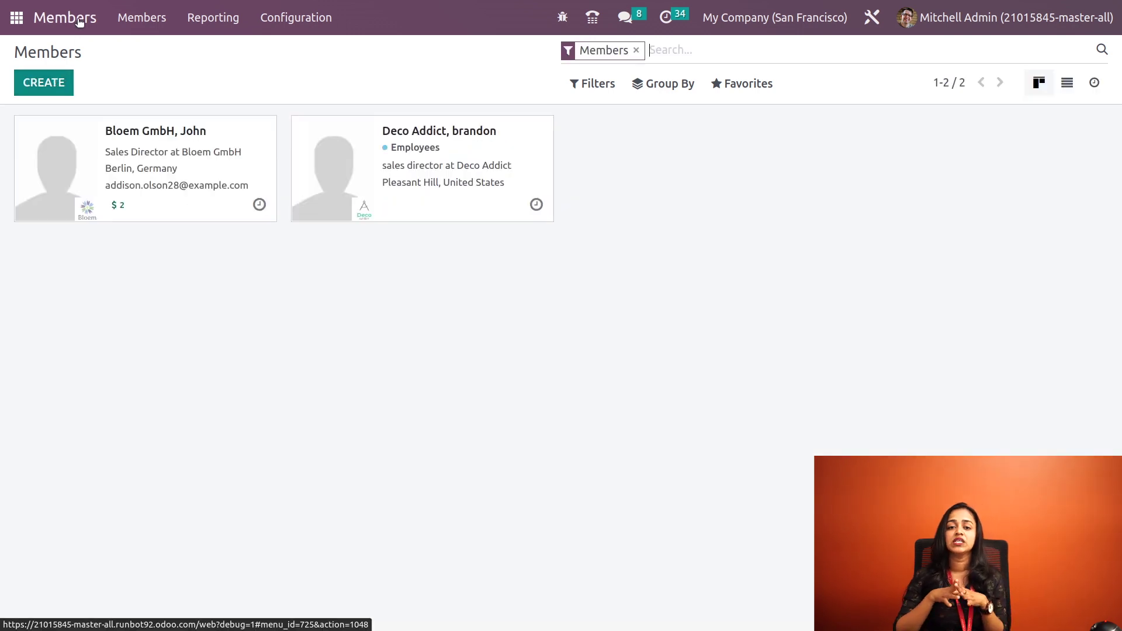